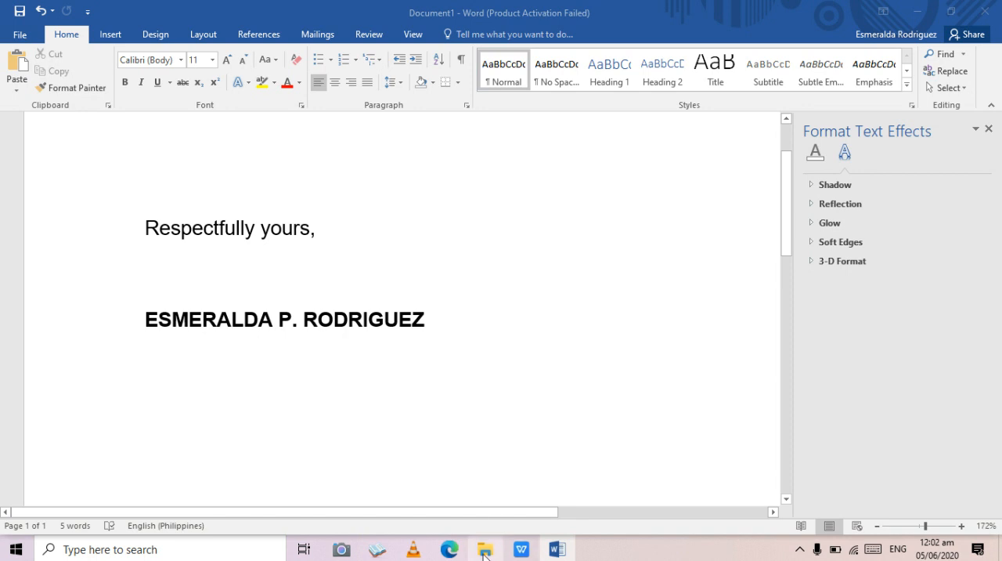
{"action": "left_click", "coordinate": [483, 551]}
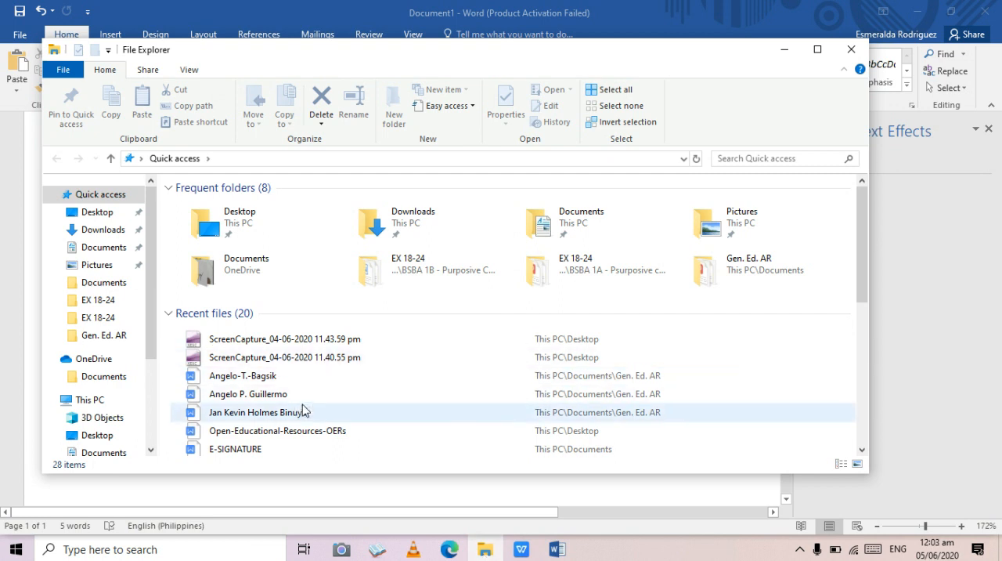
{"action": "left_click", "coordinate": [108, 377]}
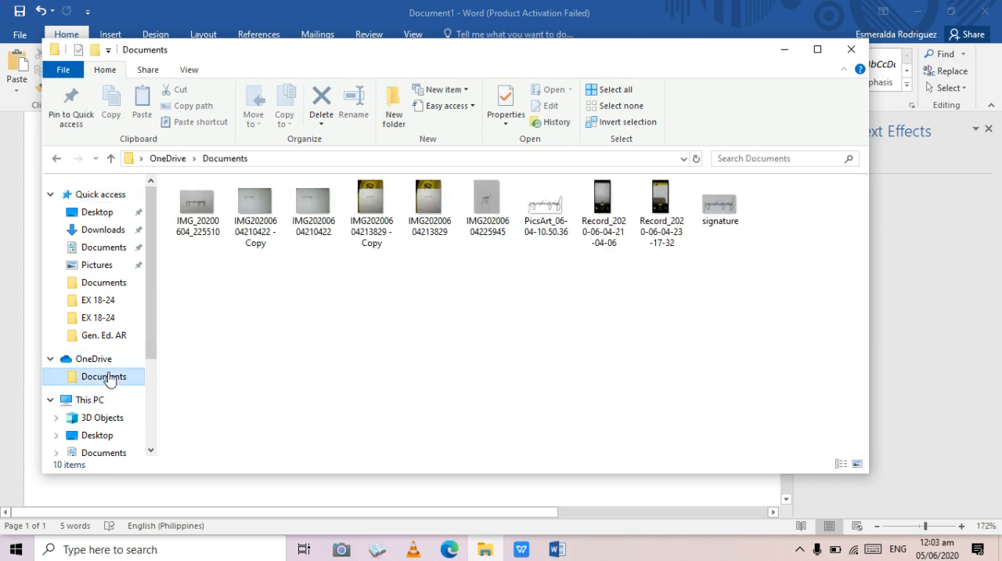
{"action": "left_click", "coordinate": [483, 206]}
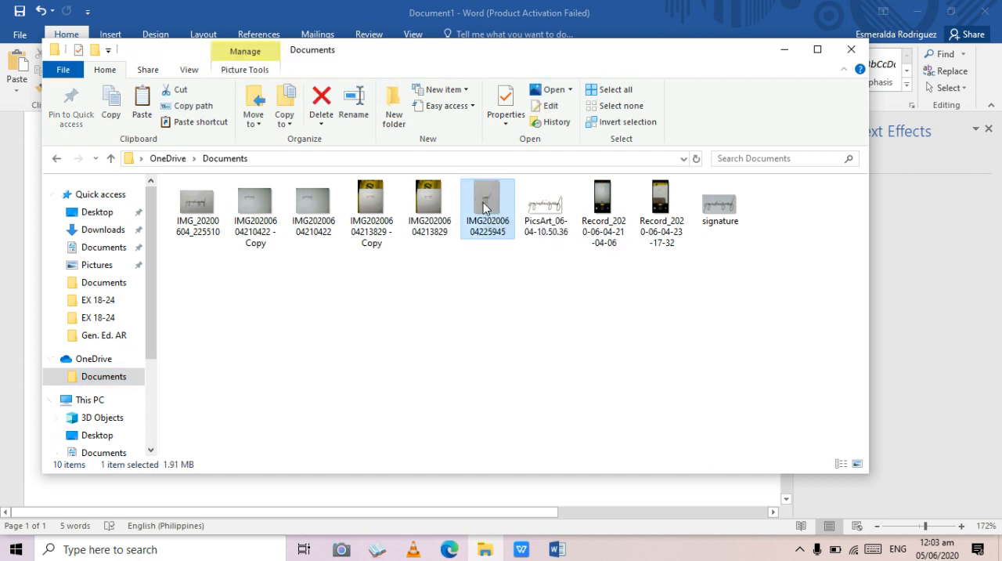
{"action": "right_click", "coordinate": [483, 204]}
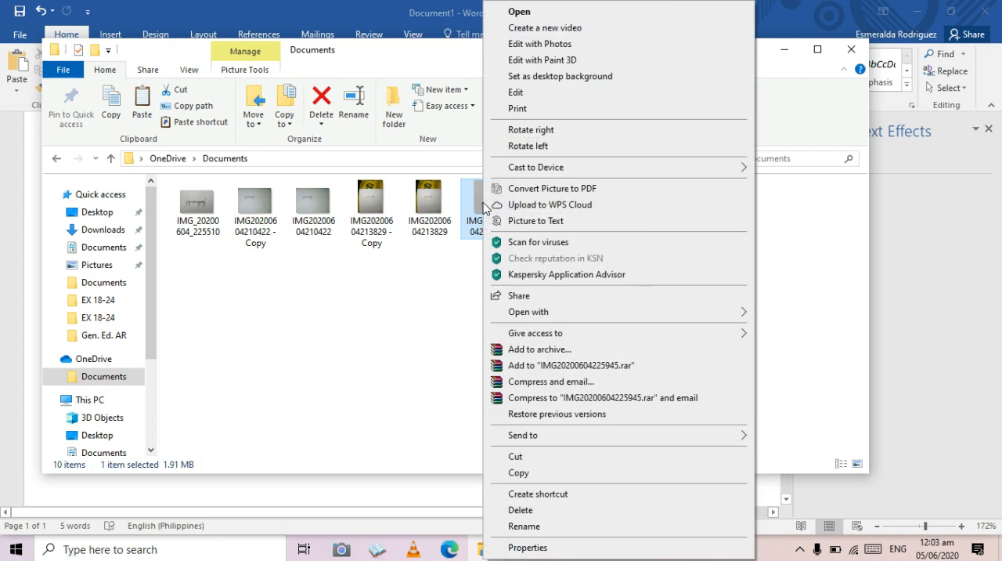
{"action": "left_click", "coordinate": [512, 472]}
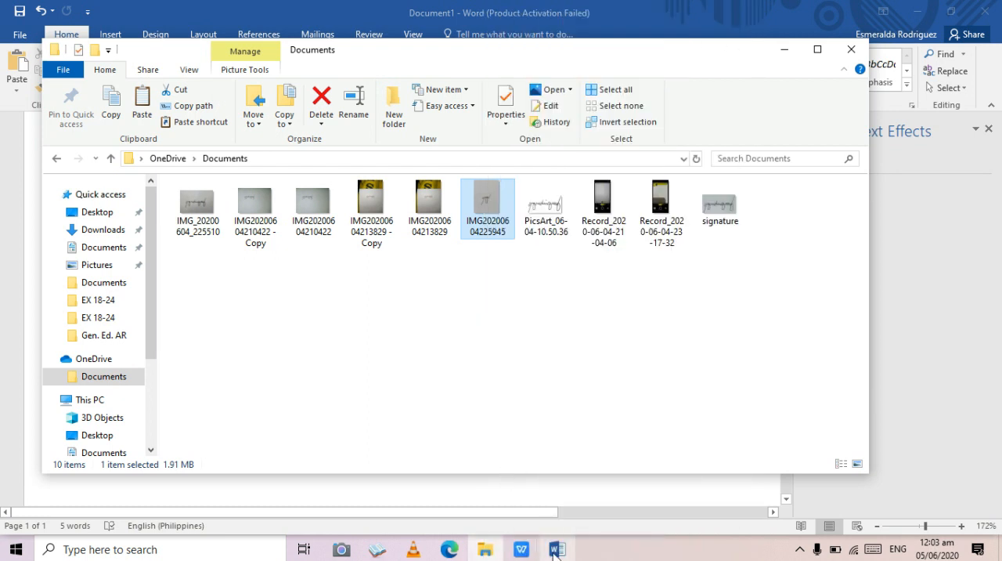
- Switch to the Word document and paste the signature photo on the empty line below the printed name
{"action": "left_click", "coordinate": [555, 550]}
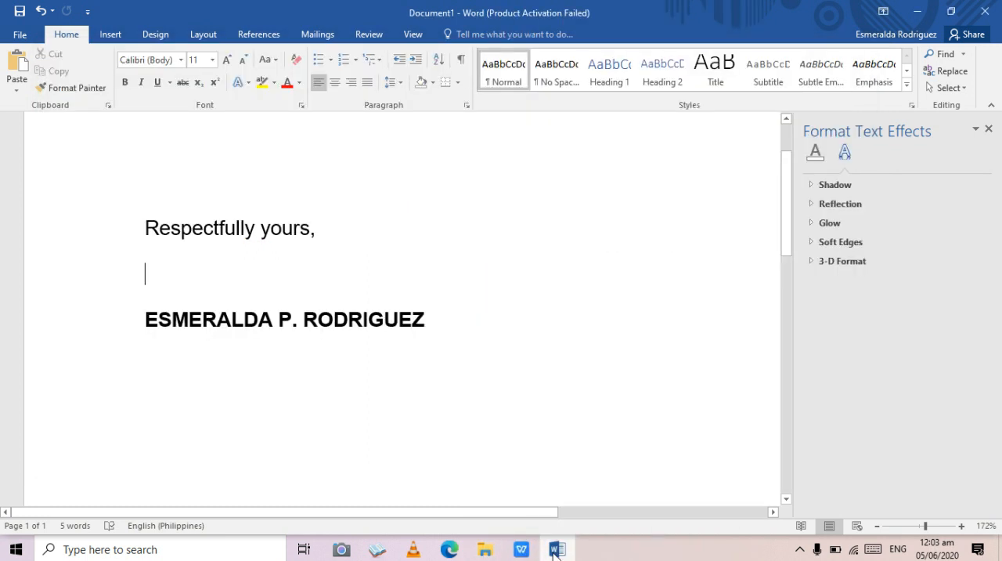
{"action": "right_click", "coordinate": [296, 392]}
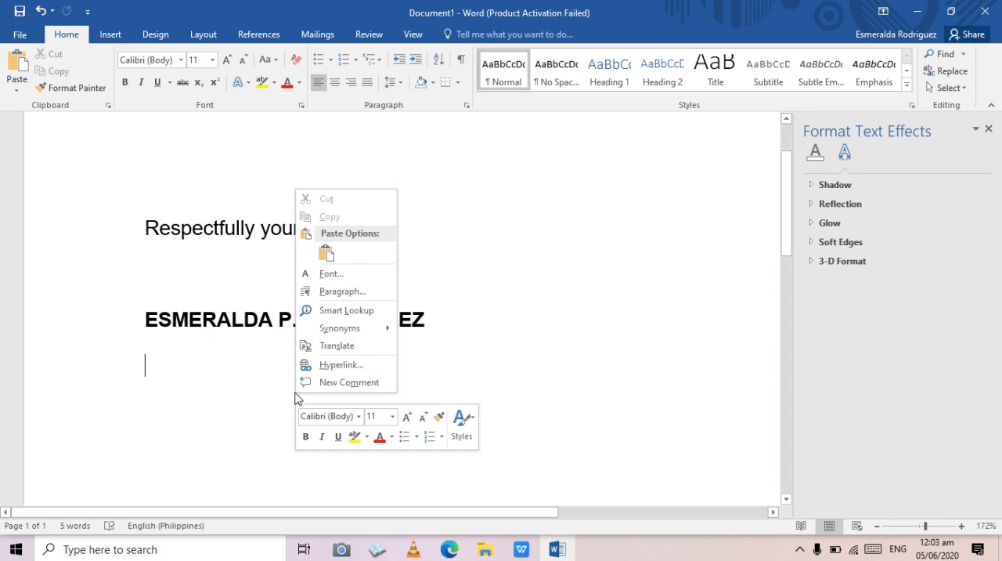
{"action": "left_click", "coordinate": [551, 371]}
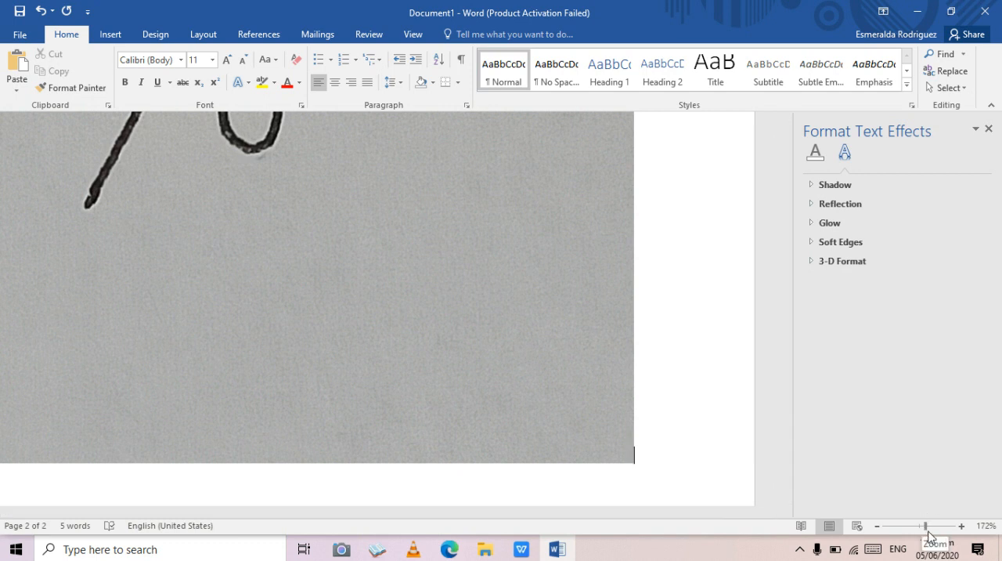
- Shrink the pasted photo slightly and crop it tightly around the handwritten signature
{"action": "left_click_drag", "start_coordinate": [926, 526], "coordinate": [905, 527]}
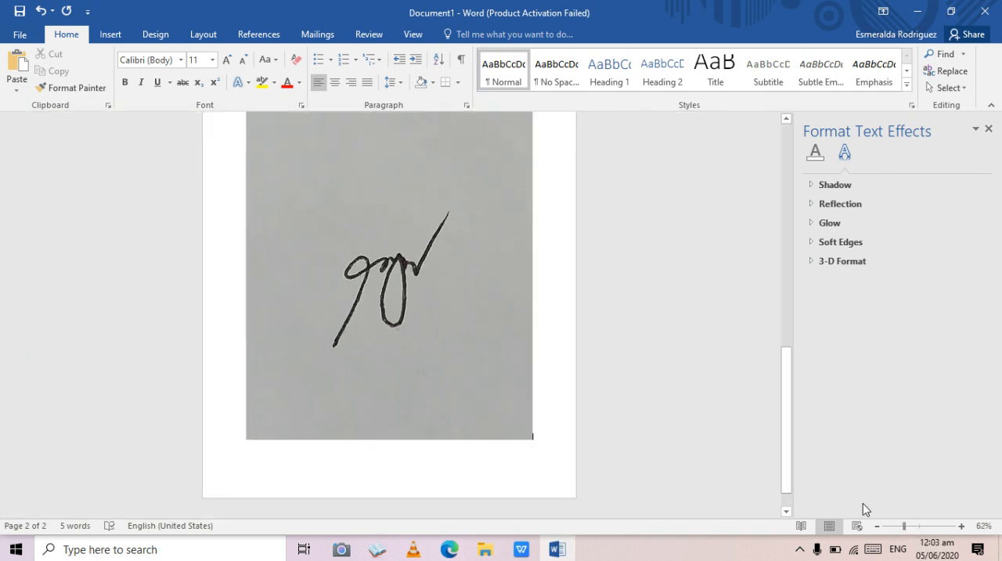
{"action": "scroll", "coordinate": [698, 307], "scroll_direction": "up", "scroll_amount": 2}
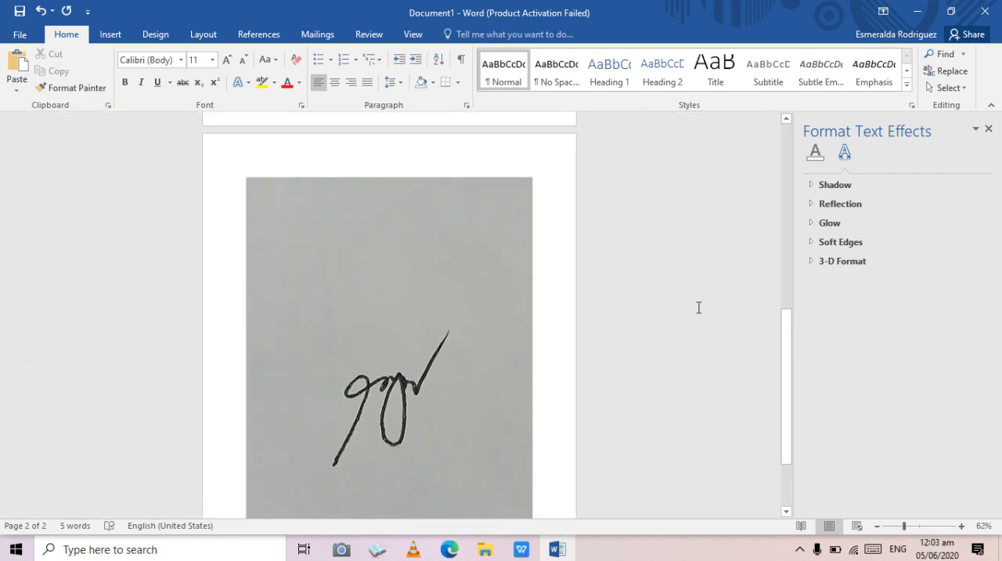
{"action": "left_click", "coordinate": [423, 262]}
{"action": "right_click", "coordinate": [423, 265]}
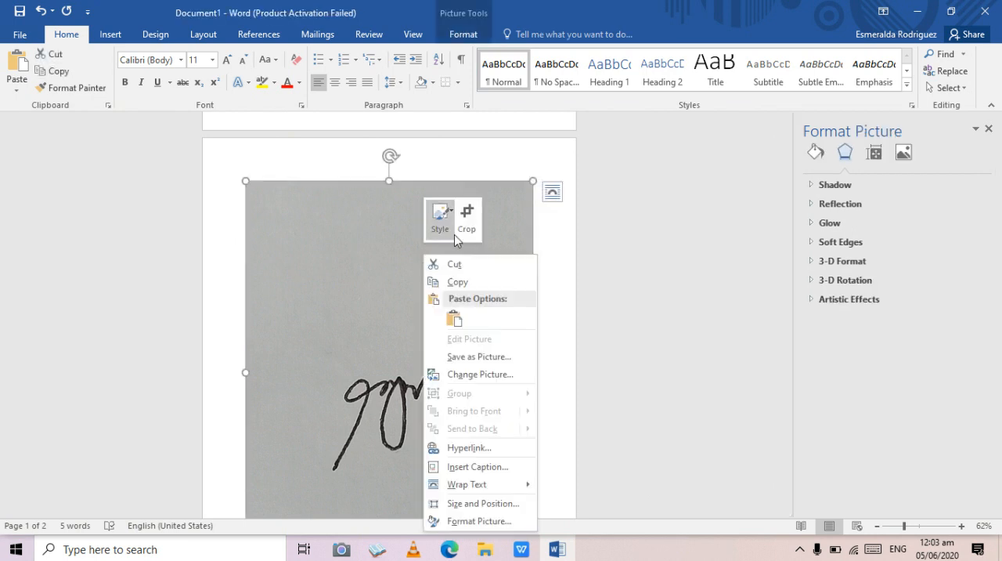
{"action": "left_click", "coordinate": [392, 281]}
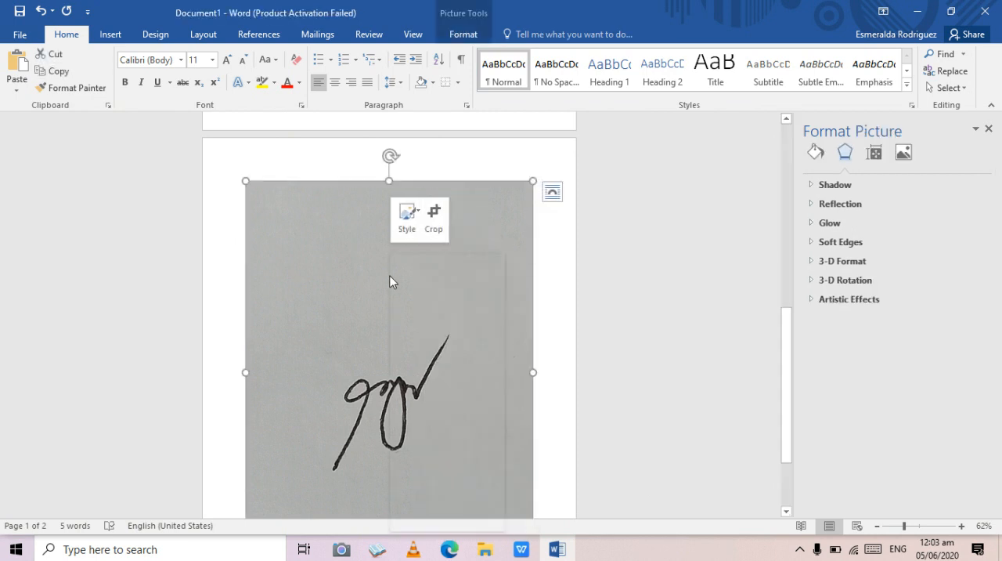
{"action": "left_click", "coordinate": [434, 219]}
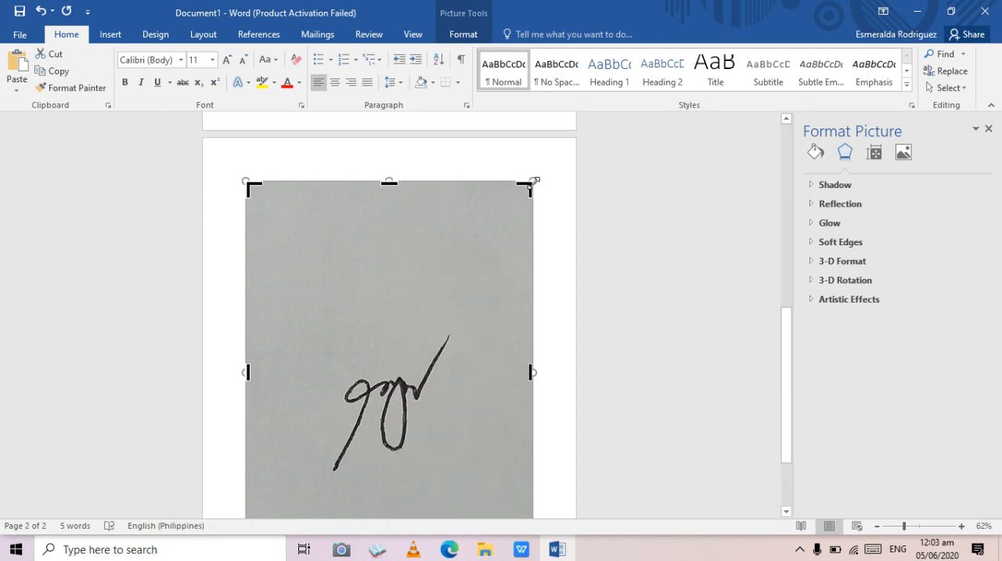
{"action": "left_click_drag", "start_coordinate": [533, 181], "coordinate": [469, 277]}
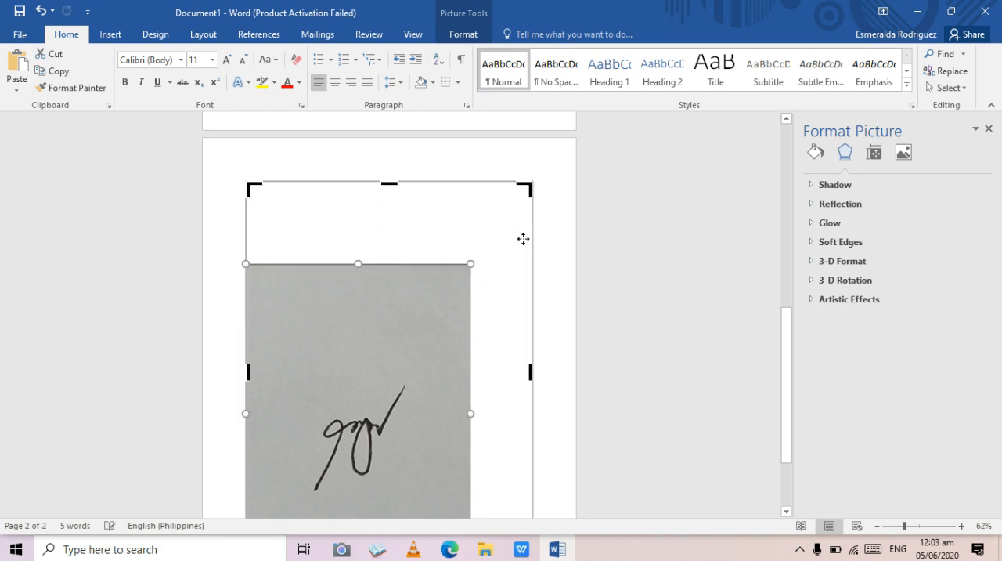
{"action": "left_click_drag", "start_coordinate": [529, 186], "coordinate": [407, 380]}
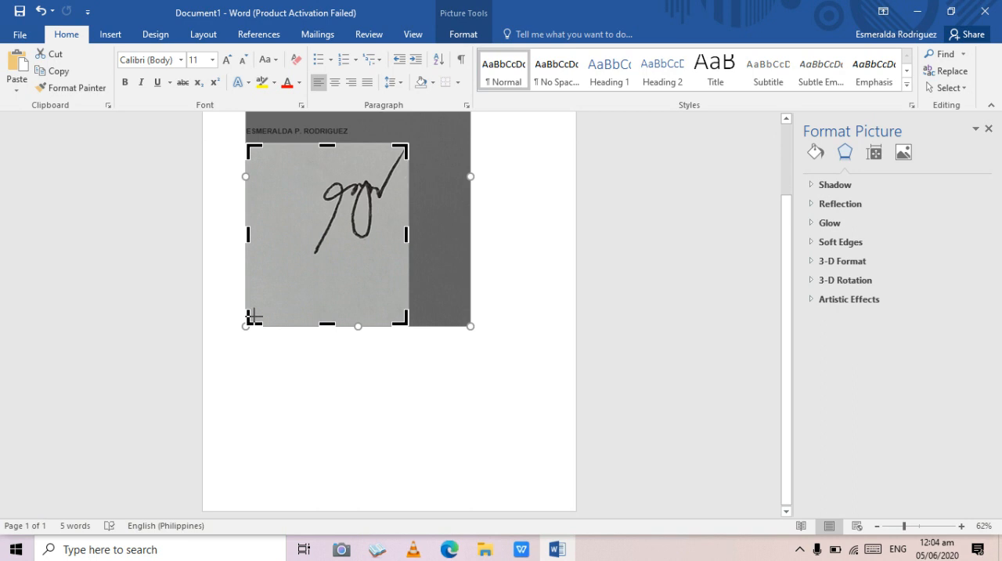
{"action": "left_click_drag", "start_coordinate": [253, 316], "coordinate": [311, 257]}
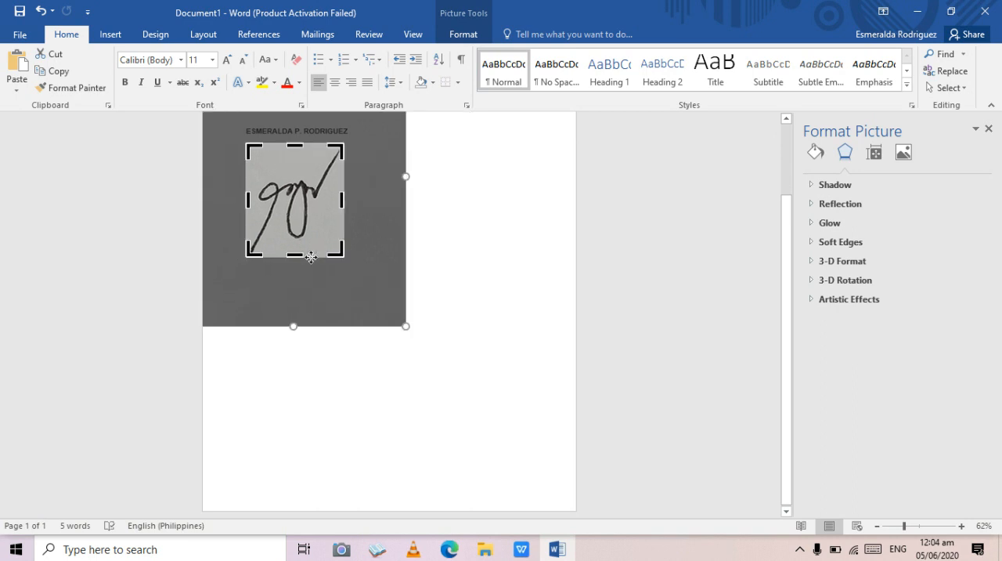
{"action": "left_click", "coordinate": [451, 207]}
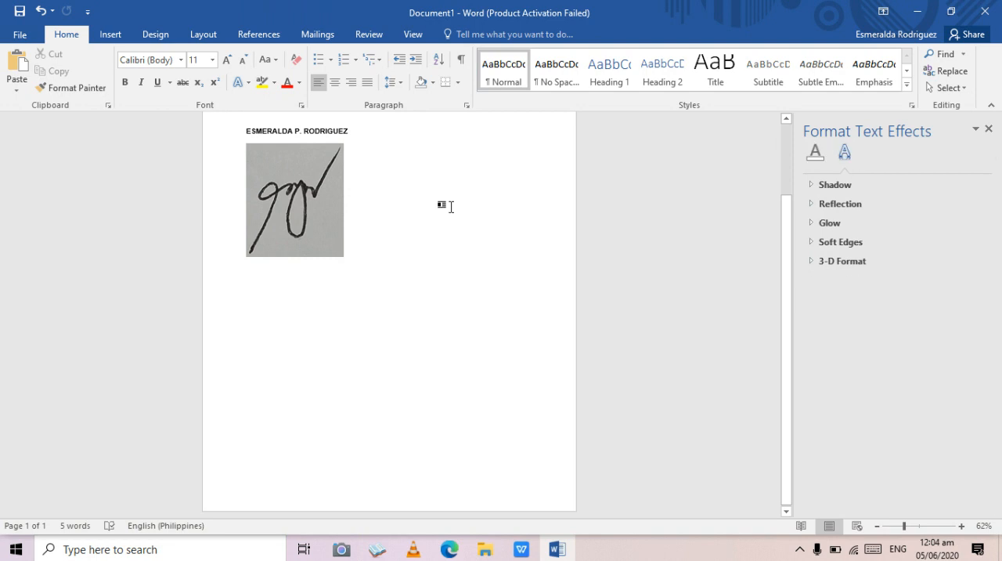
- Start background removal on the cropped signature picture and mark the two enclosed gray loops as areas to remove
{"action": "scroll", "coordinate": [450, 207], "scroll_direction": "up", "scroll_amount": 1}
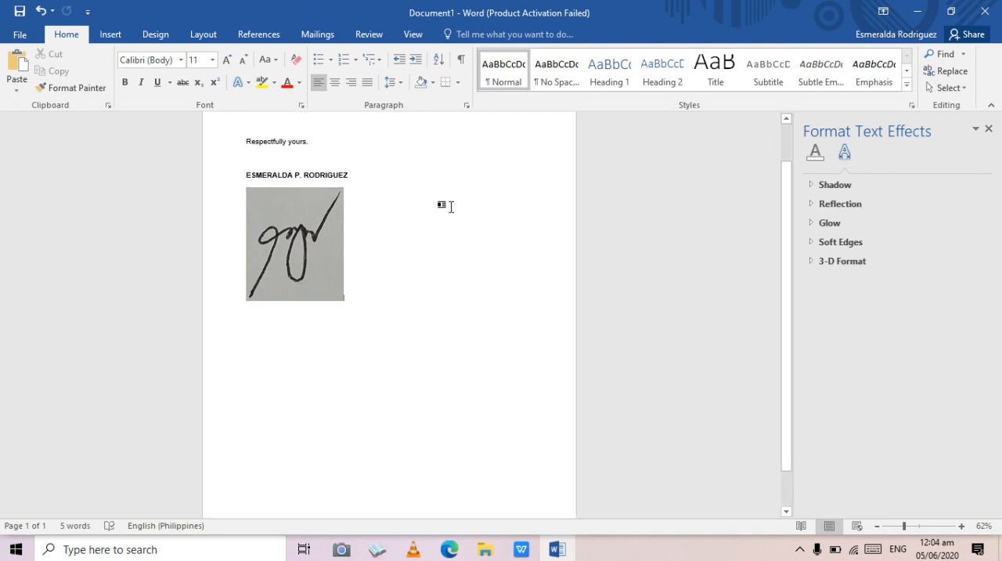
{"action": "left_click", "coordinate": [324, 267]}
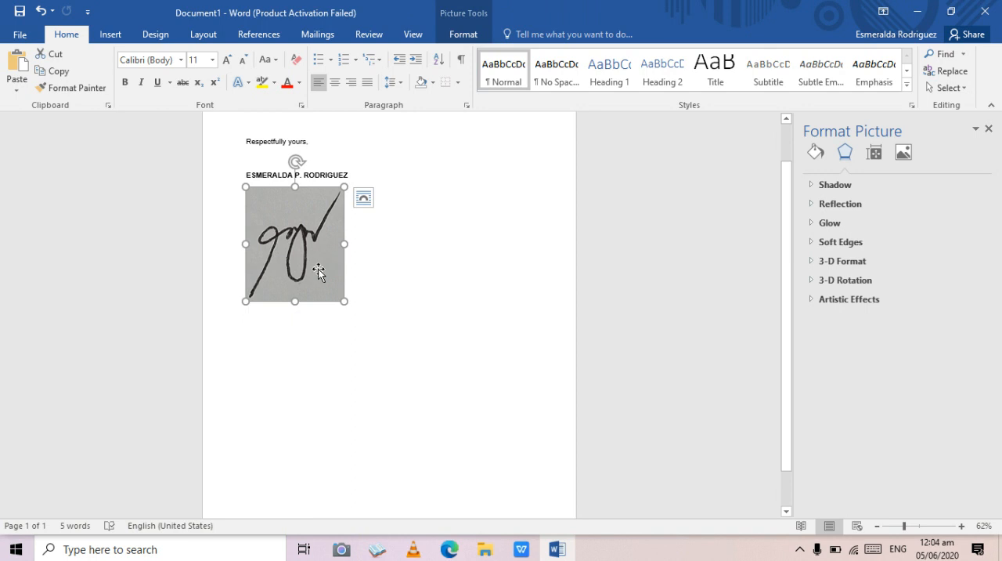
{"action": "left_click", "coordinate": [462, 31]}
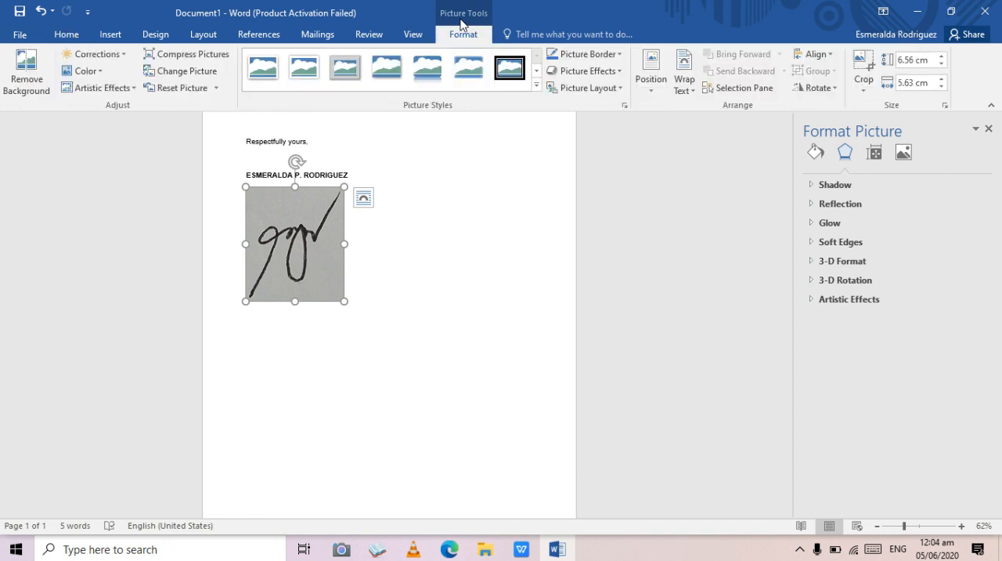
{"action": "left_click", "coordinate": [25, 72]}
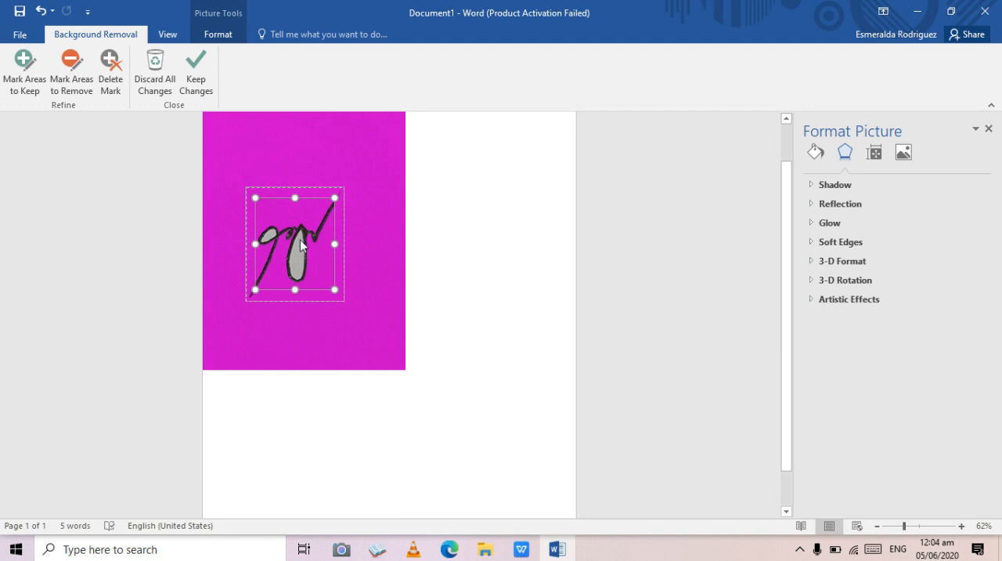
{"action": "left_click", "coordinate": [78, 69]}
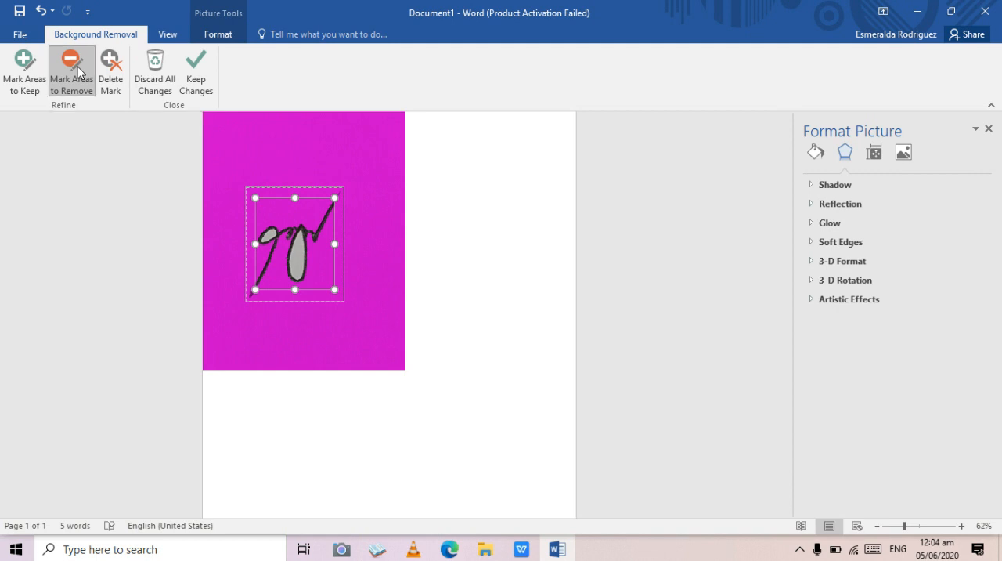
{"action": "left_click", "coordinate": [299, 232]}
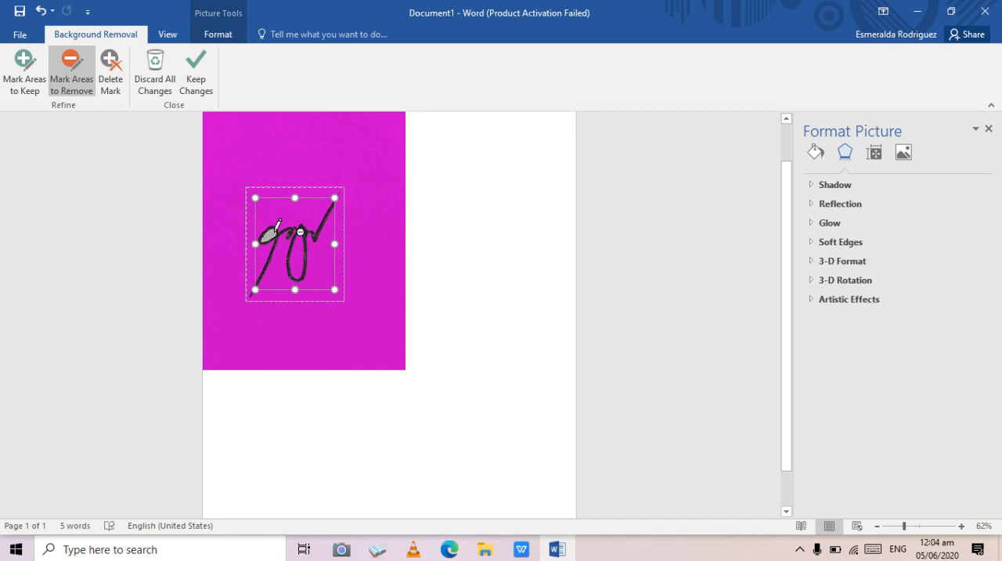
{"action": "left_click", "coordinate": [274, 231]}
- Extend the background removal boundary to include both ends of the signature stroke, and apply the removal
{"action": "left_click_drag", "start_coordinate": [337, 196], "coordinate": [343, 188]}
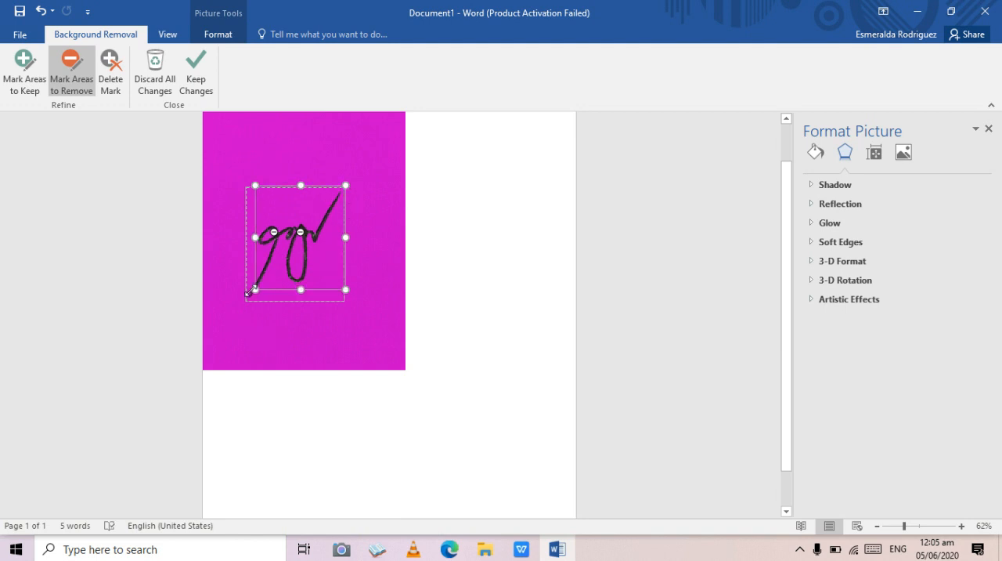
{"action": "left_click_drag", "start_coordinate": [252, 291], "coordinate": [248, 294]}
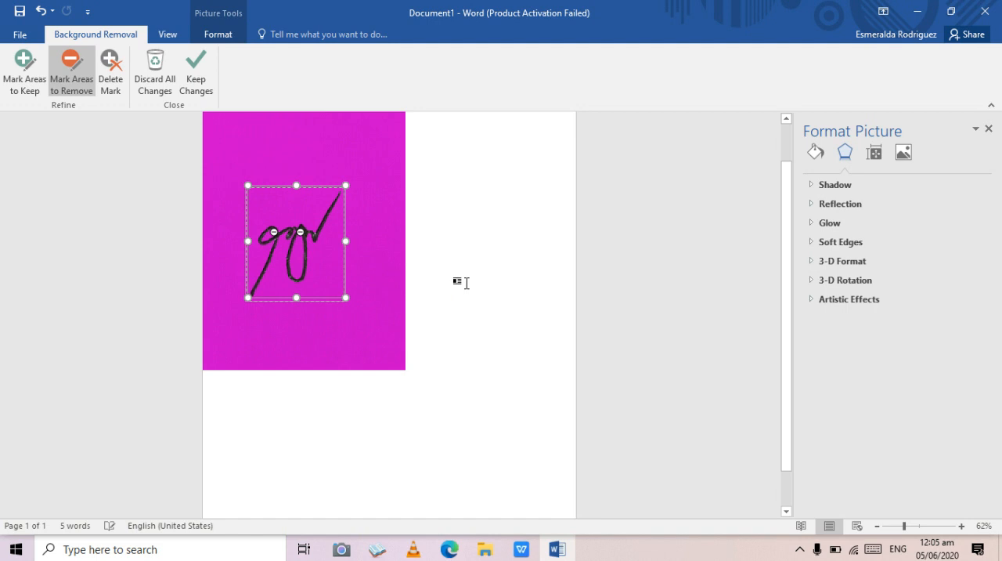
{"action": "left_click", "coordinate": [444, 233]}
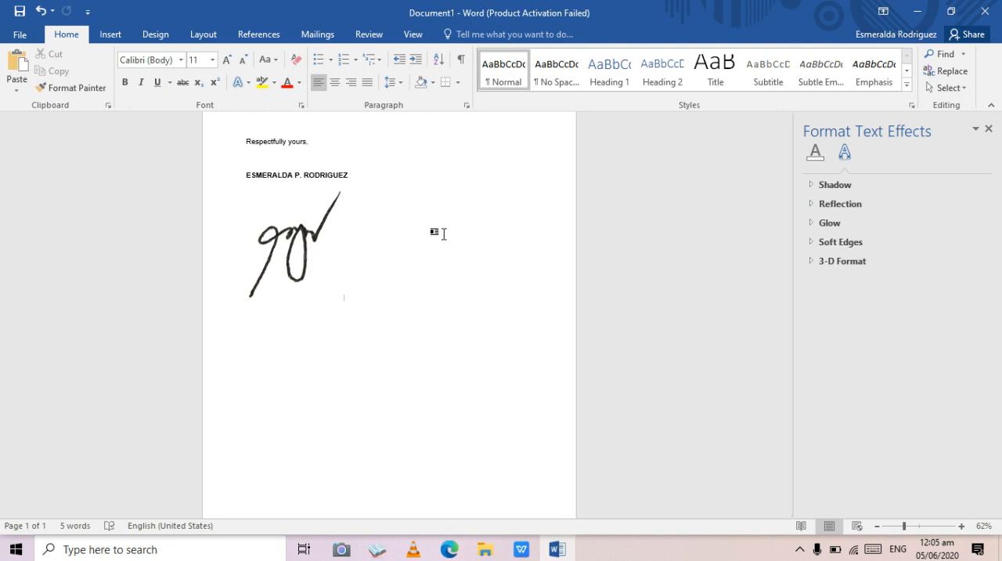
- Shrink the signature picture proportionally to about 2.1 cm high and 1.8 cm wide
{"action": "left_click", "coordinate": [299, 245]}
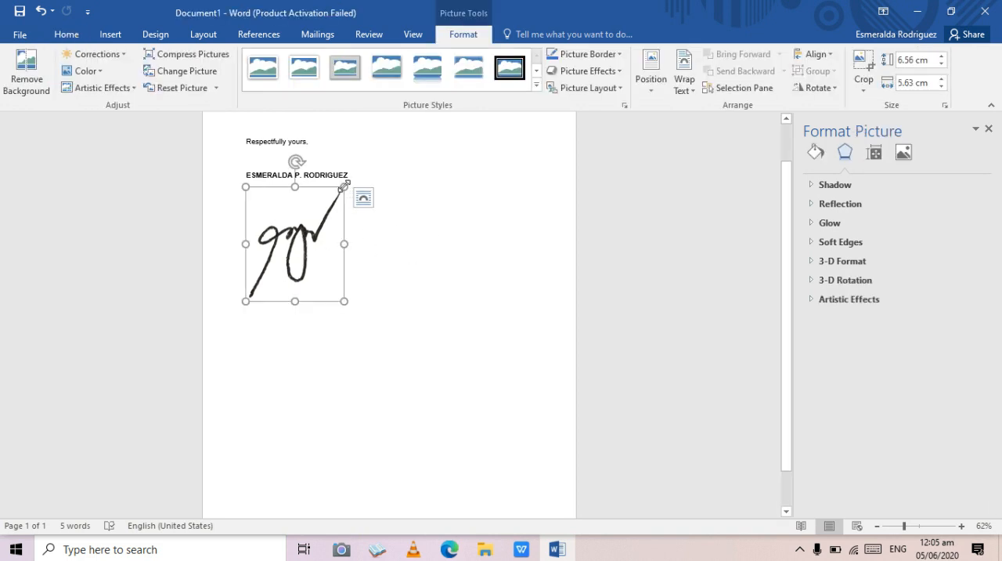
{"action": "mouse_move", "coordinate": [343, 185]}
{"action": "left_mouse_down"}
{"action": "mouse_move", "coordinate": [328, 283]}
{"action": "mouse_move", "coordinate": [286, 257]}
{"action": "mouse_move", "coordinate": [272, 265]}
{"action": "left_mouse_up"}
{"action": "left_click", "coordinate": [412, 196]}
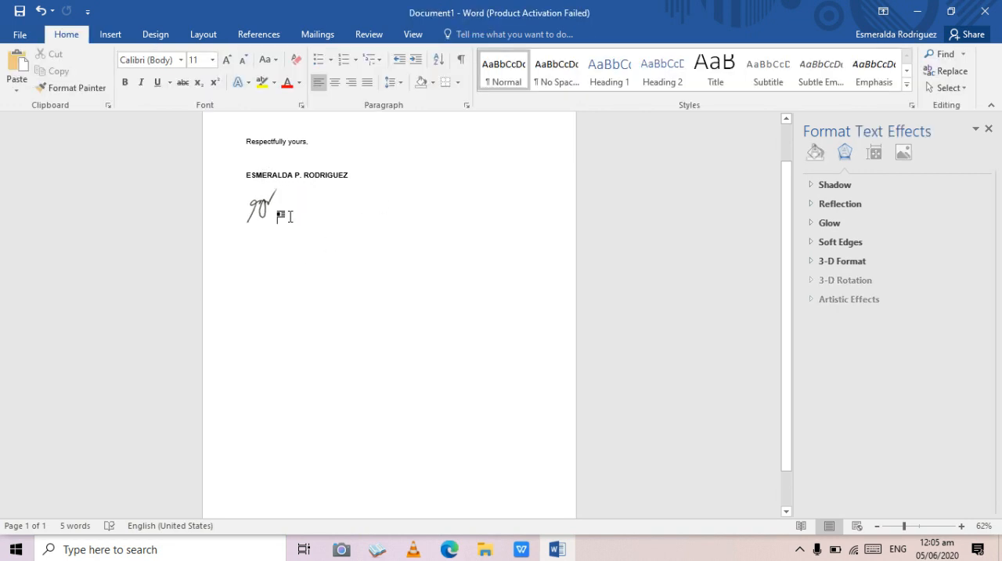
- Move the signature picture to the line between "Respectfully yours," and the printed name
{"action": "left_click", "coordinate": [260, 206]}
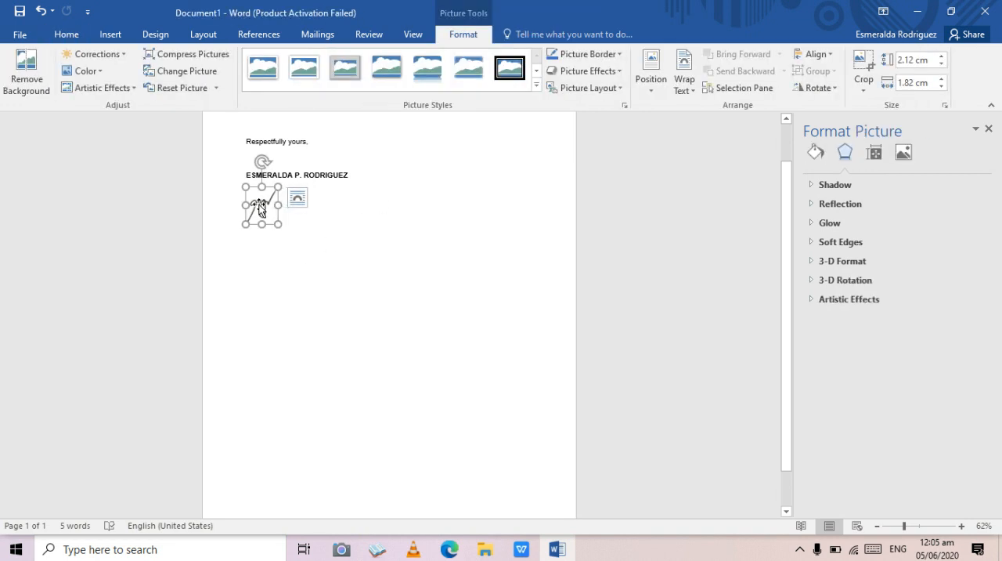
{"action": "mouse_move", "coordinate": [260, 206]}
{"action": "left_mouse_down"}
{"action": "mouse_move", "coordinate": [264, 161]}
{"action": "mouse_move", "coordinate": [257, 167]}
{"action": "left_mouse_up"}
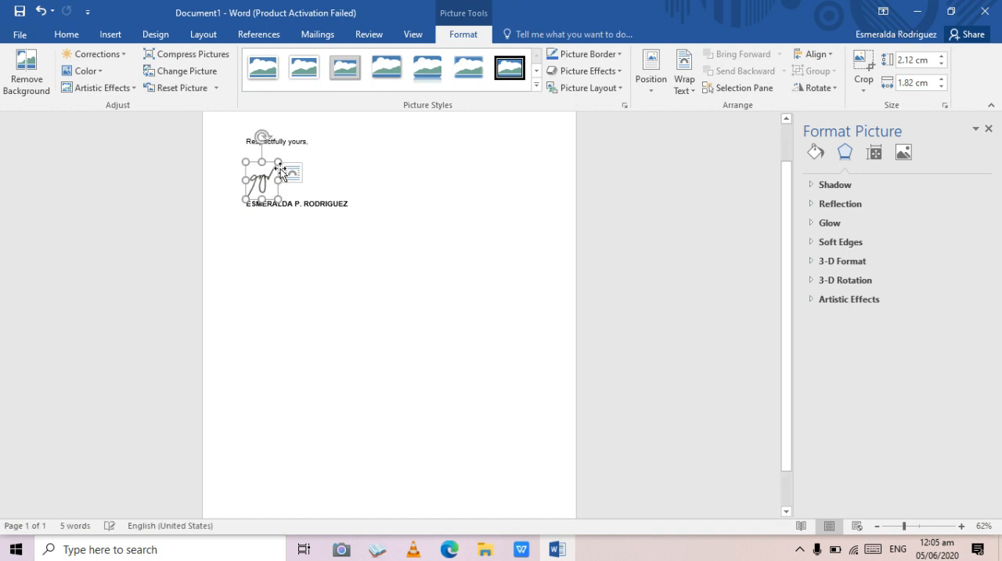
{"action": "left_click", "coordinate": [423, 212]}
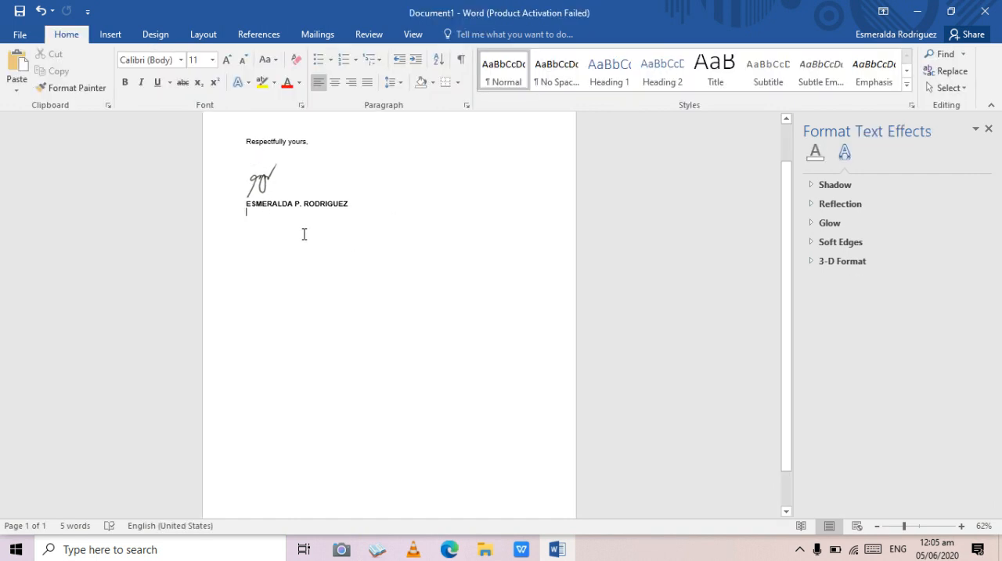
{"action": "mouse_move", "coordinate": [262, 178]}
{"action": "left_mouse_down"}
{"action": "mouse_move", "coordinate": [263, 212]}
{"action": "mouse_move", "coordinate": [260, 180]}
{"action": "left_mouse_up"}
{"action": "left_click", "coordinate": [404, 204]}
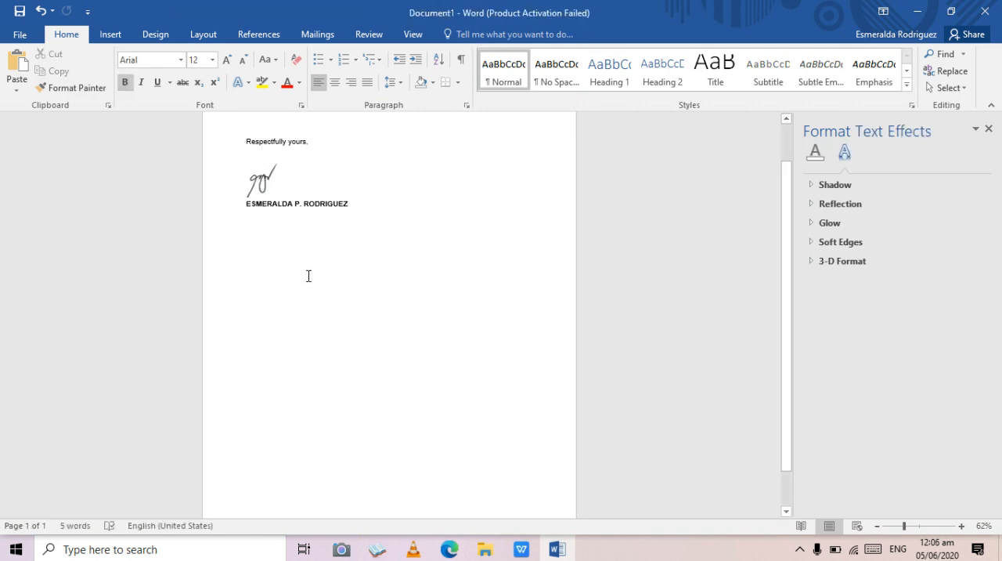
- Set the signature picture's text wrapping to In Front of Text
{"action": "right_click", "coordinate": [265, 188]}
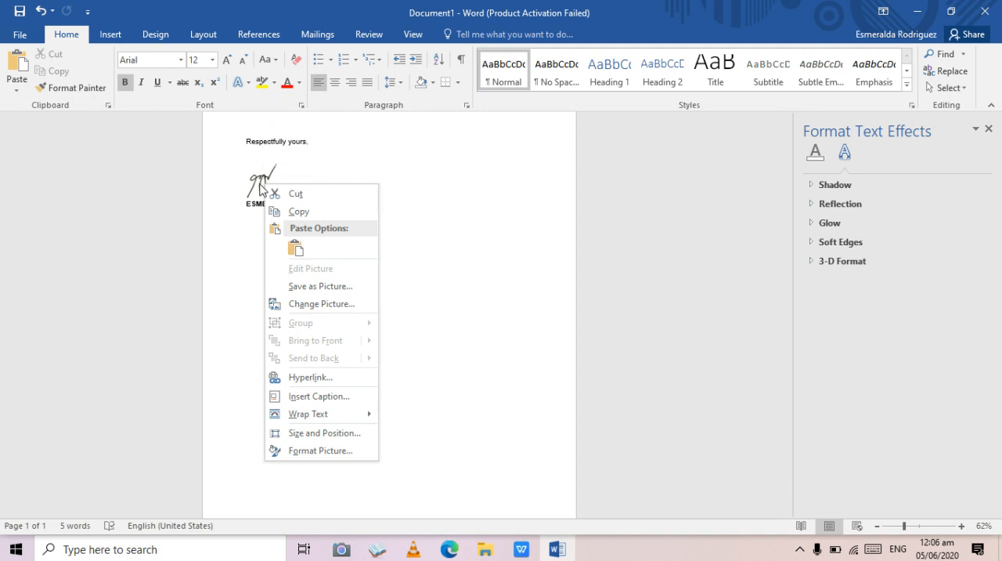
{"action": "left_click", "coordinate": [264, 177]}
{"action": "right_click", "coordinate": [270, 178]}
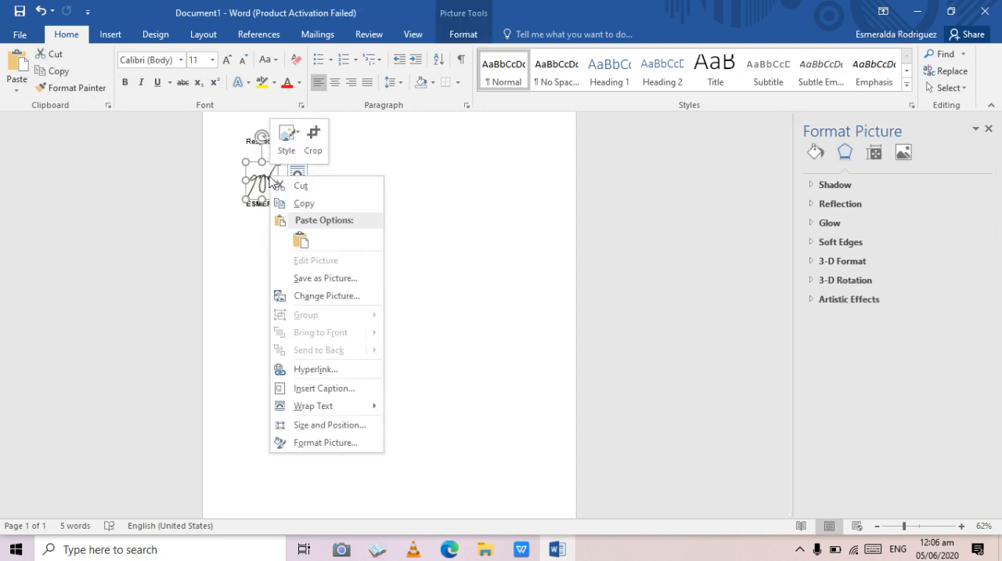
{"action": "mouse_move", "coordinate": [315, 410]}
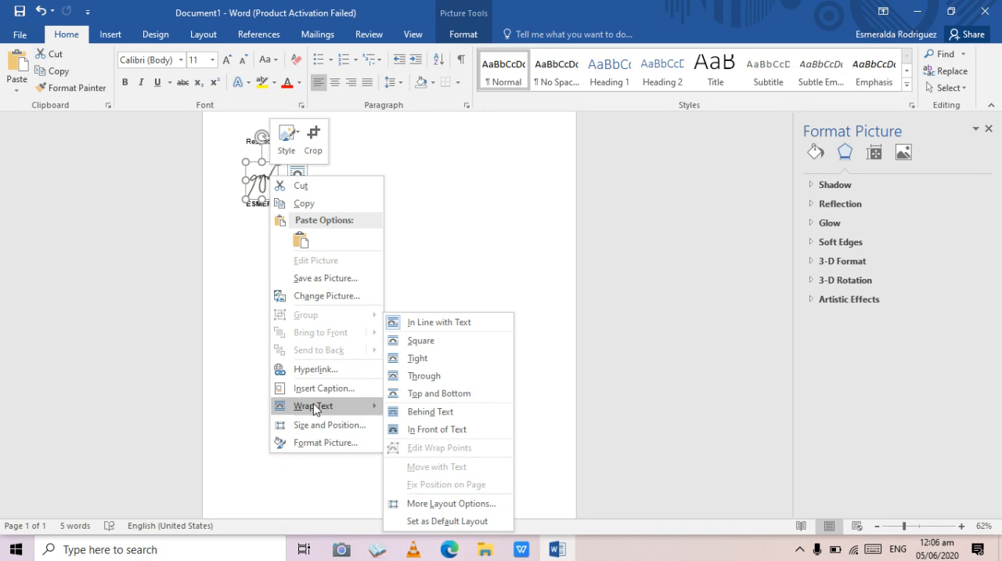
{"action": "left_click", "coordinate": [438, 435]}
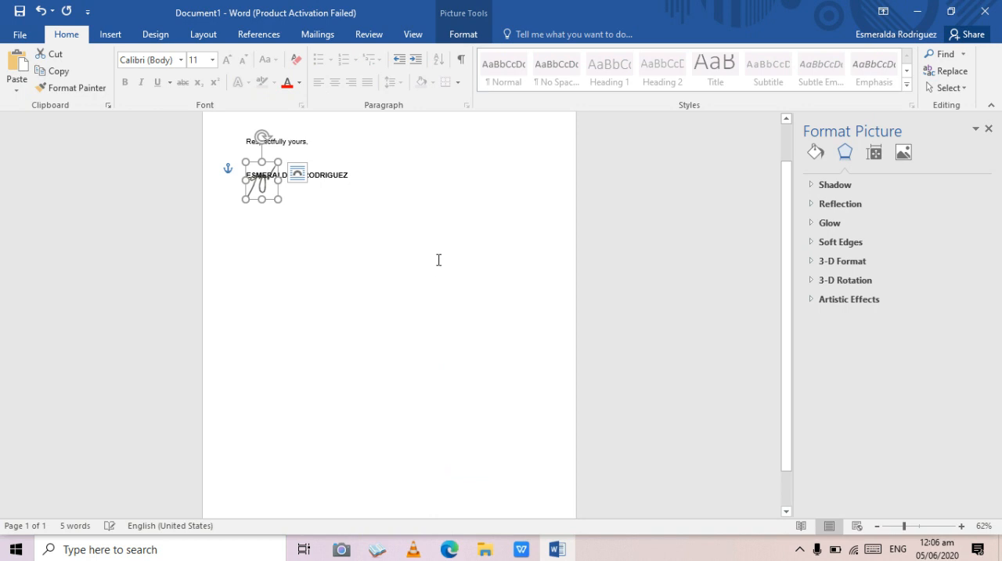
{"action": "left_click", "coordinate": [327, 213]}
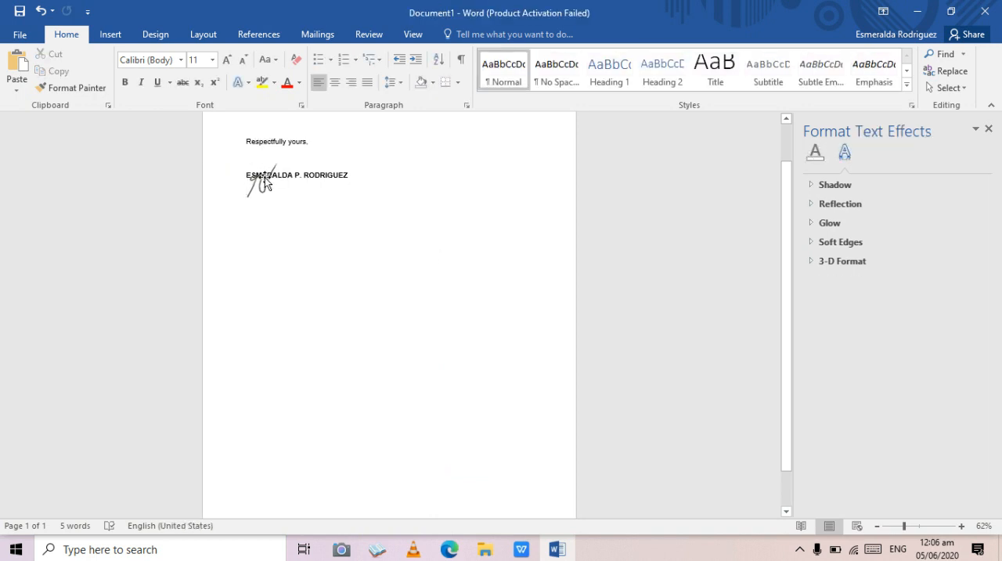
- Move the signature picture up and right so it overlaps the middle of the printed name below "Respectfully yours,"
{"action": "left_click_drag", "start_coordinate": [262, 179], "coordinate": [286, 161]}
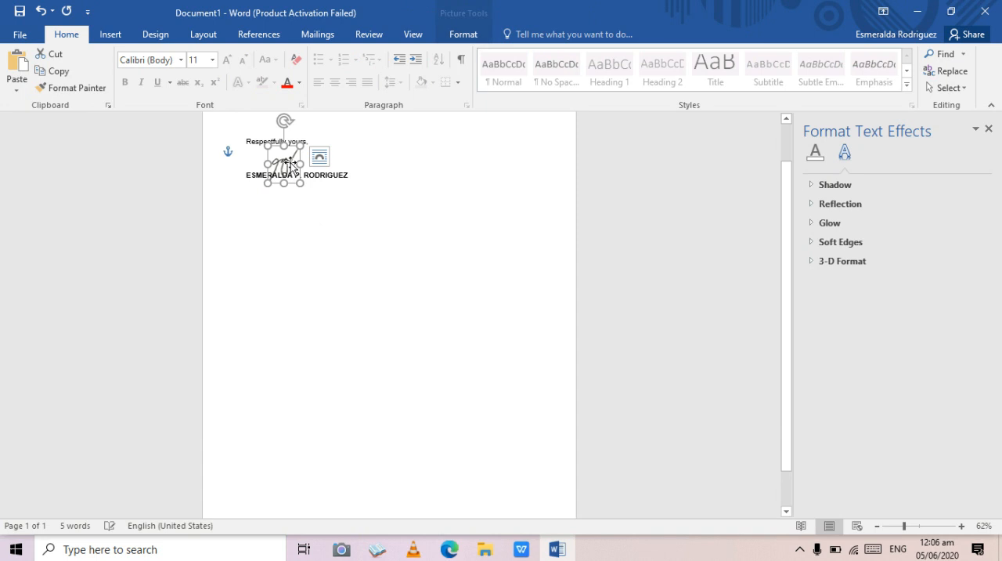
{"action": "left_click", "coordinate": [394, 208]}
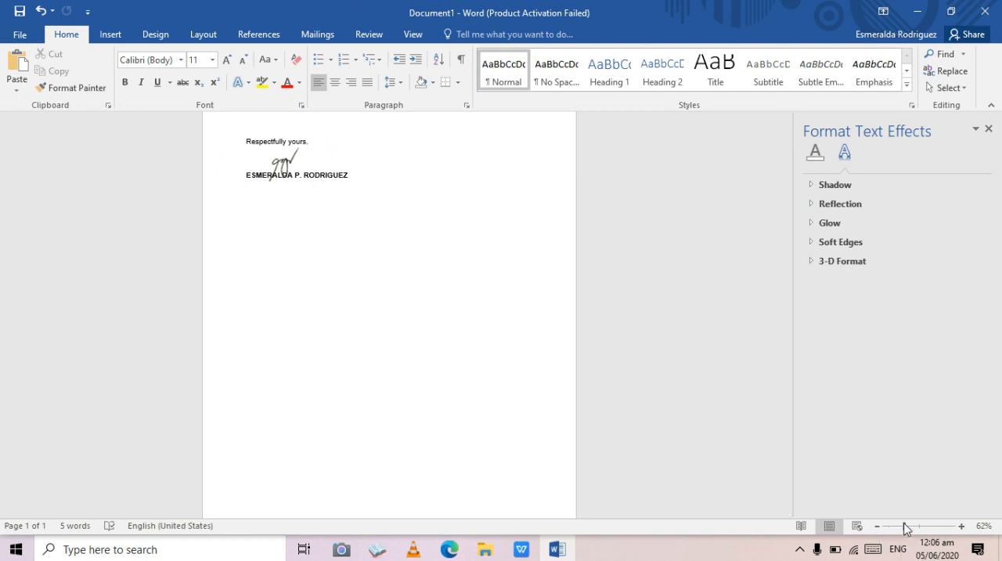
{"action": "left_click_drag", "start_coordinate": [904, 526], "coordinate": [927, 529]}
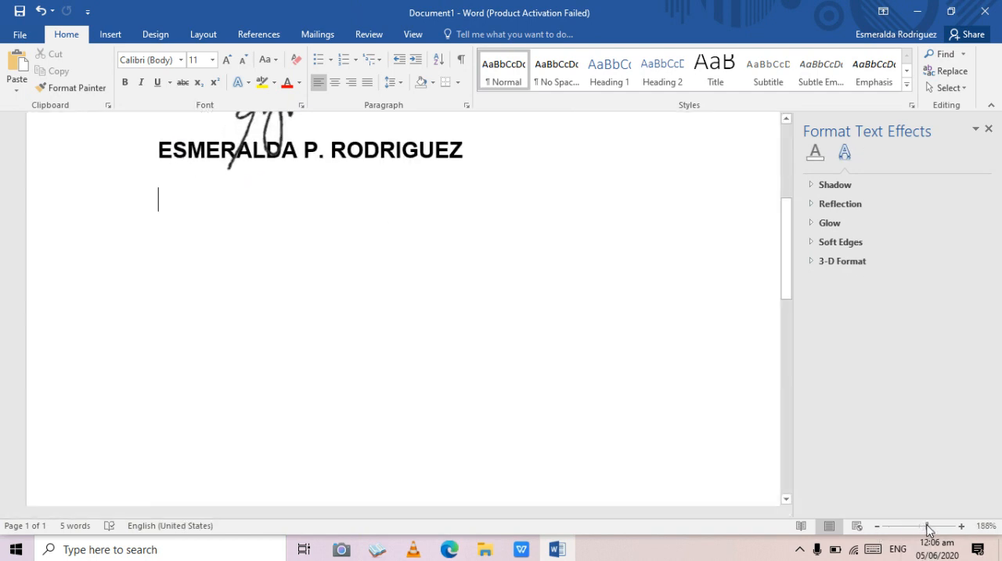
{"action": "scroll", "coordinate": [627, 306], "scroll_direction": "up", "scroll_amount": 3}
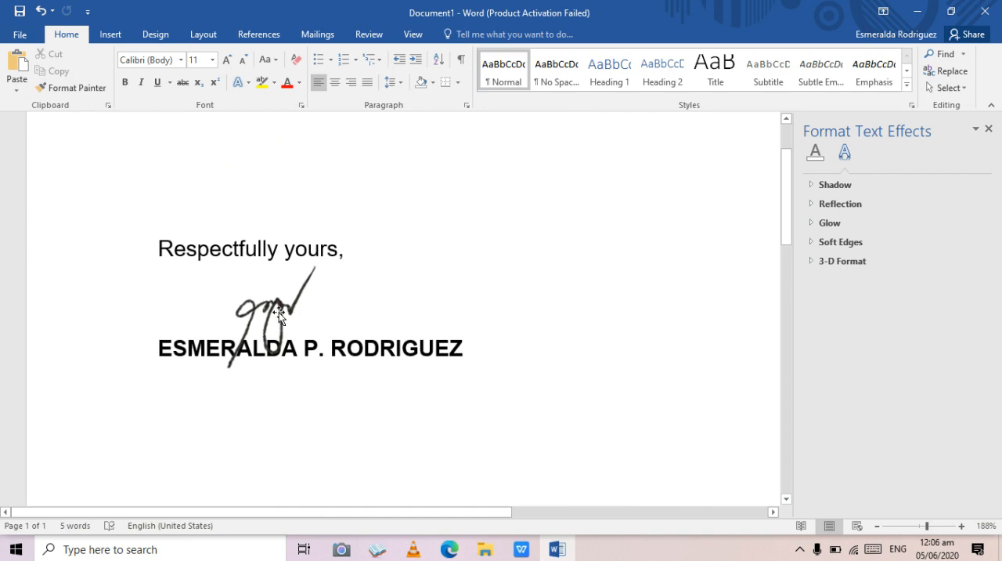
{"action": "left_click_drag", "start_coordinate": [279, 312], "coordinate": [294, 316]}
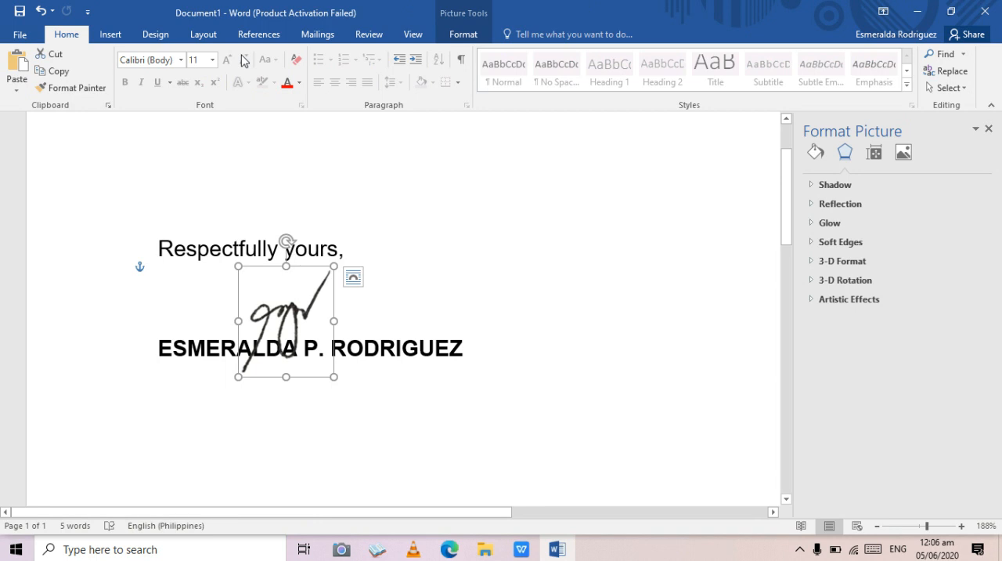
- Recolor the signature picture with the Black and White: 75% preset
{"action": "left_click", "coordinate": [463, 35]}
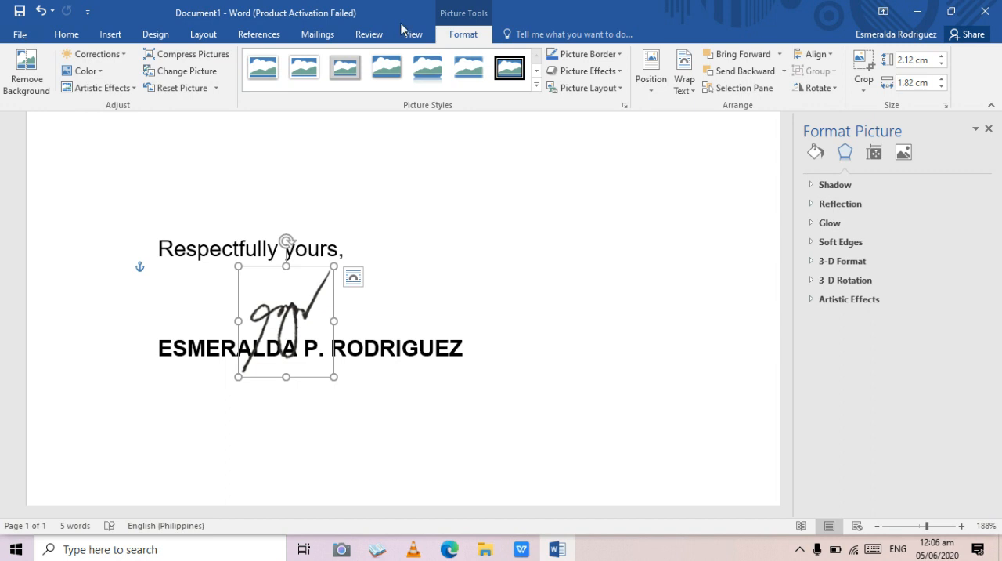
{"action": "left_click", "coordinate": [101, 71]}
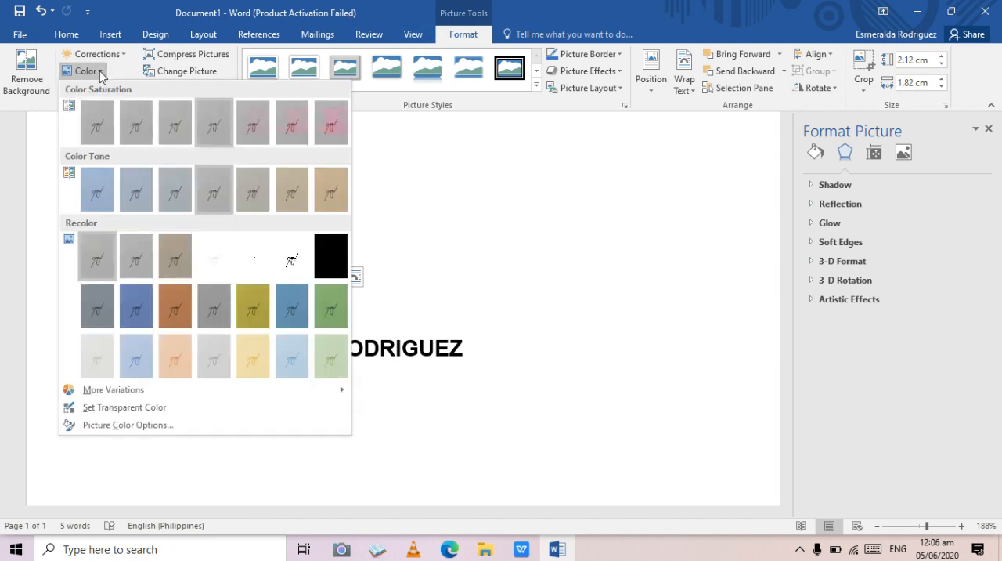
{"action": "left_click", "coordinate": [325, 261]}
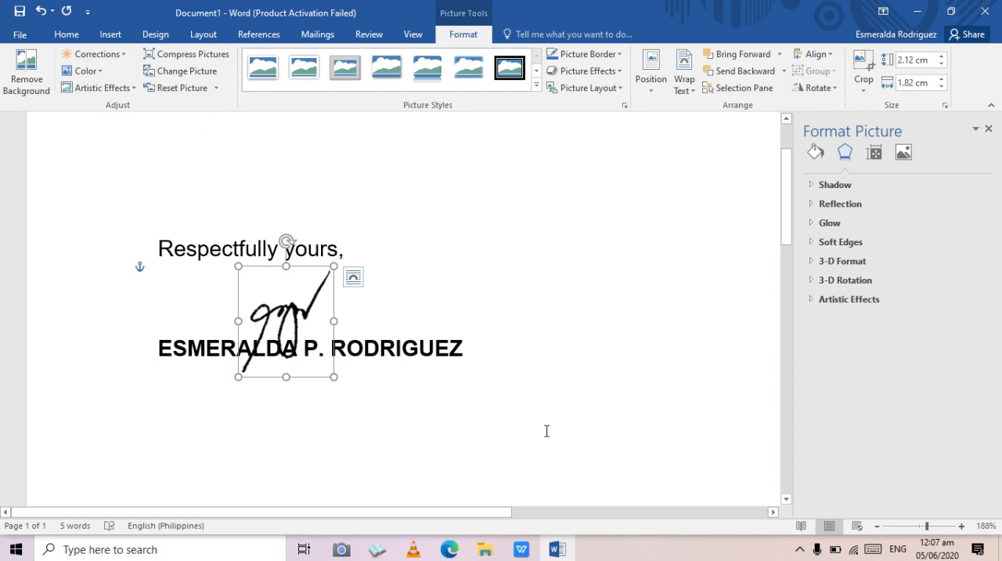
- Switch to Document2 in WPS Office and place the text cursor on the empty line below the printed name
{"action": "mouse_move", "coordinate": [523, 552]}
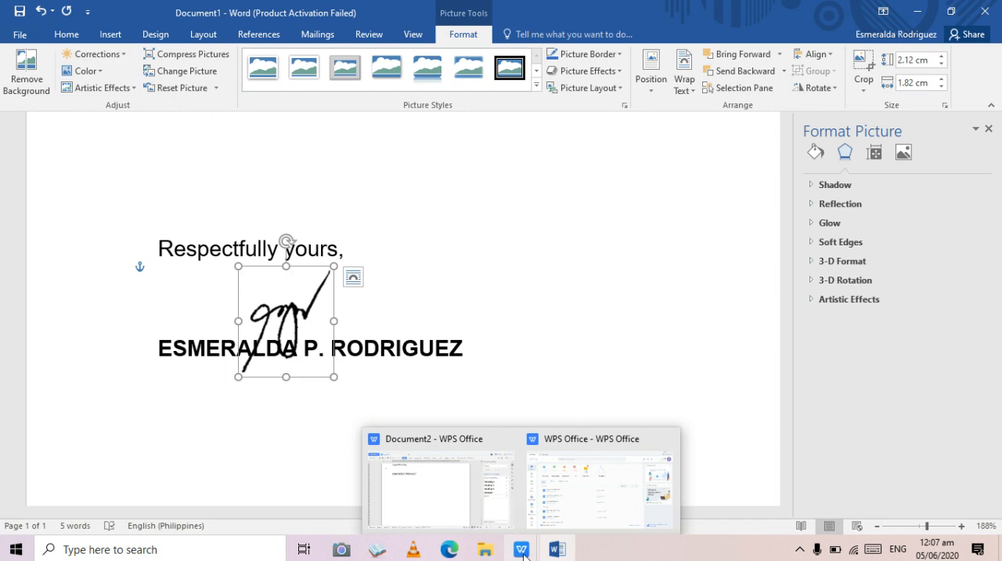
{"action": "left_click", "coordinate": [443, 506]}
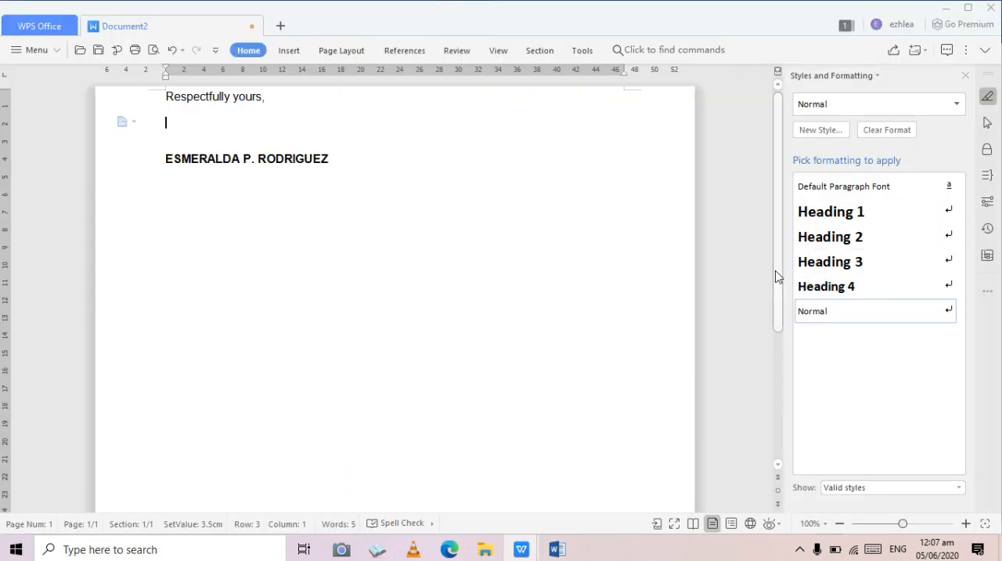
{"action": "left_click_drag", "start_coordinate": [903, 523], "coordinate": [922, 523]}
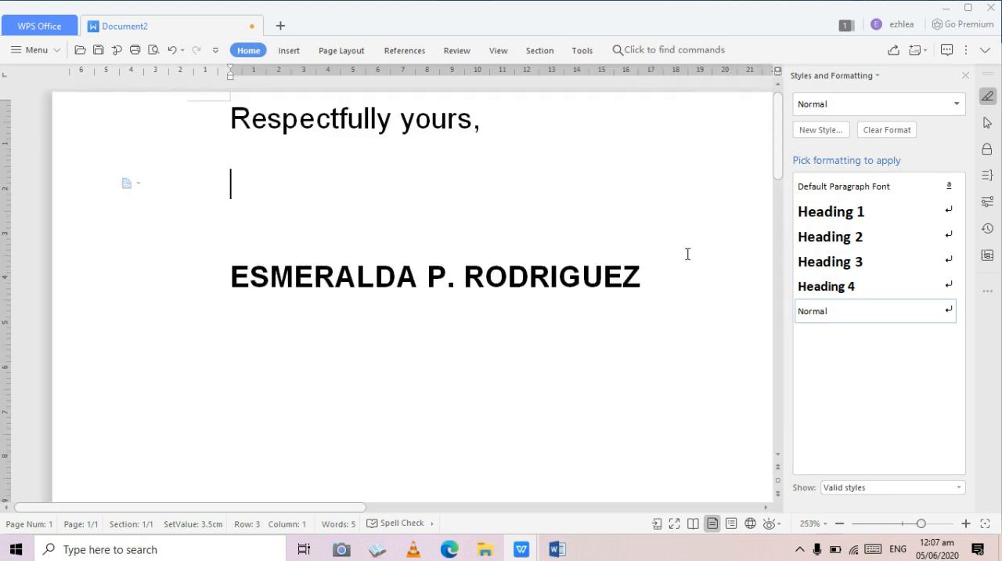
{"action": "left_click", "coordinate": [581, 52]}
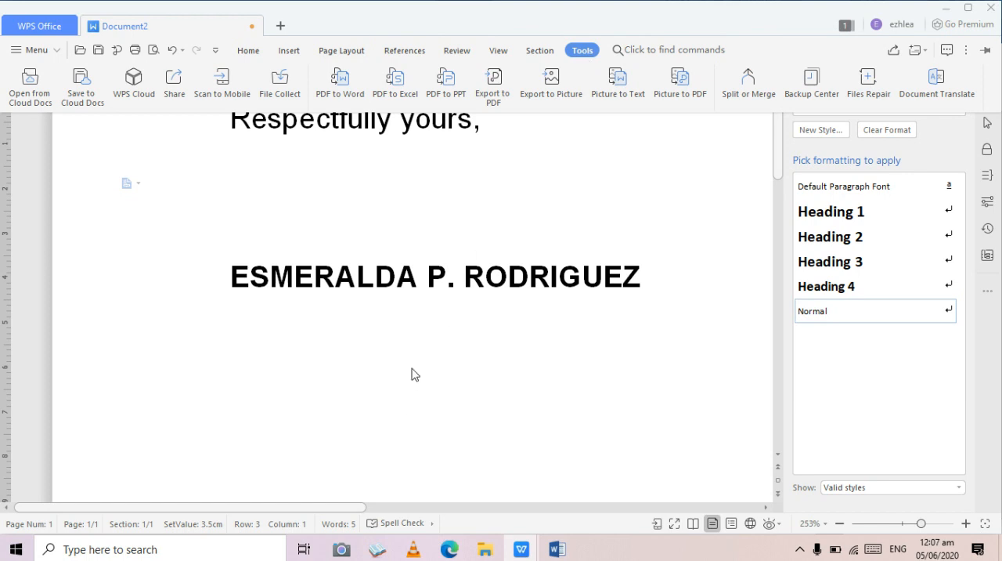
{"action": "left_click", "coordinate": [353, 382]}
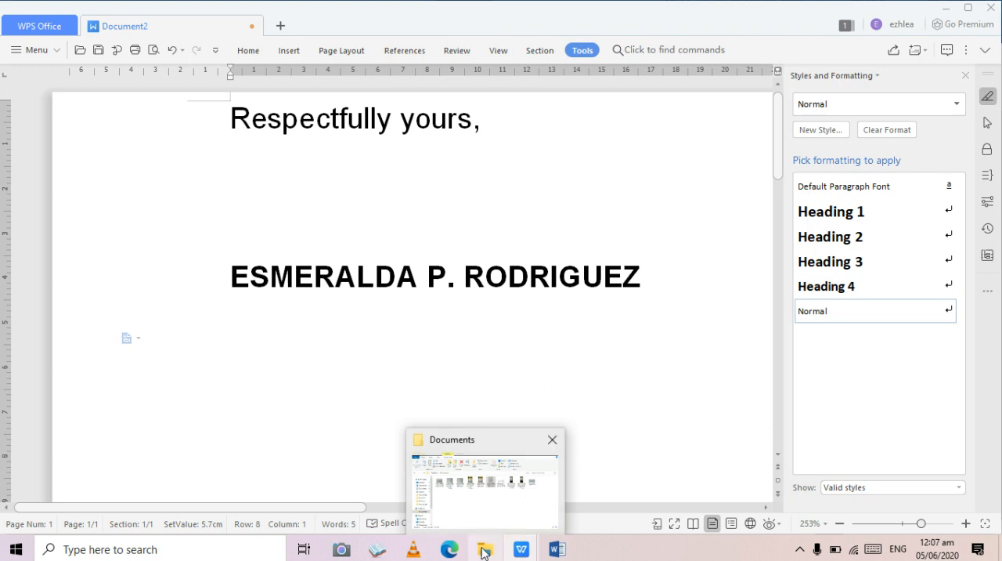
{"action": "left_click", "coordinate": [494, 505]}
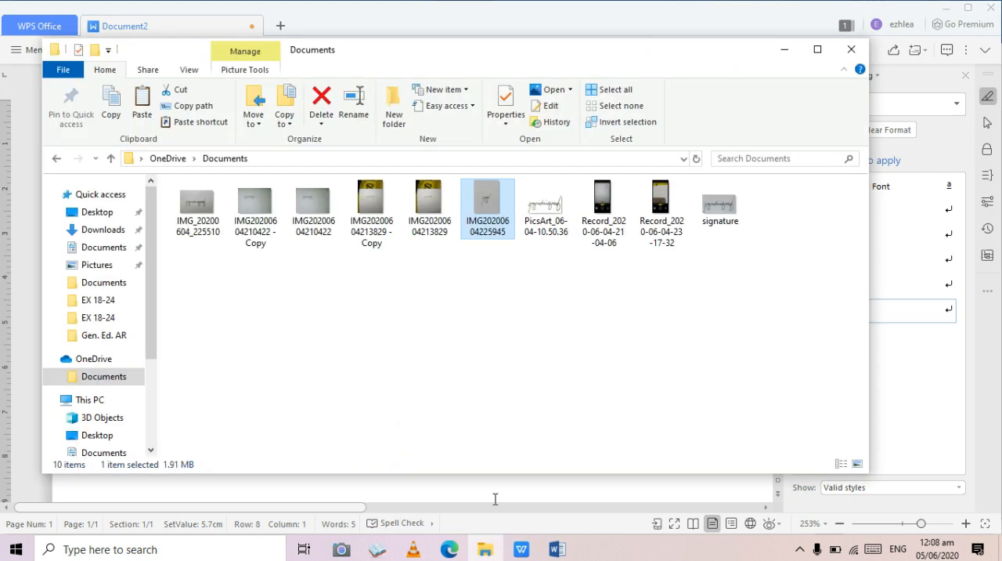
{"action": "right_click", "coordinate": [486, 206]}
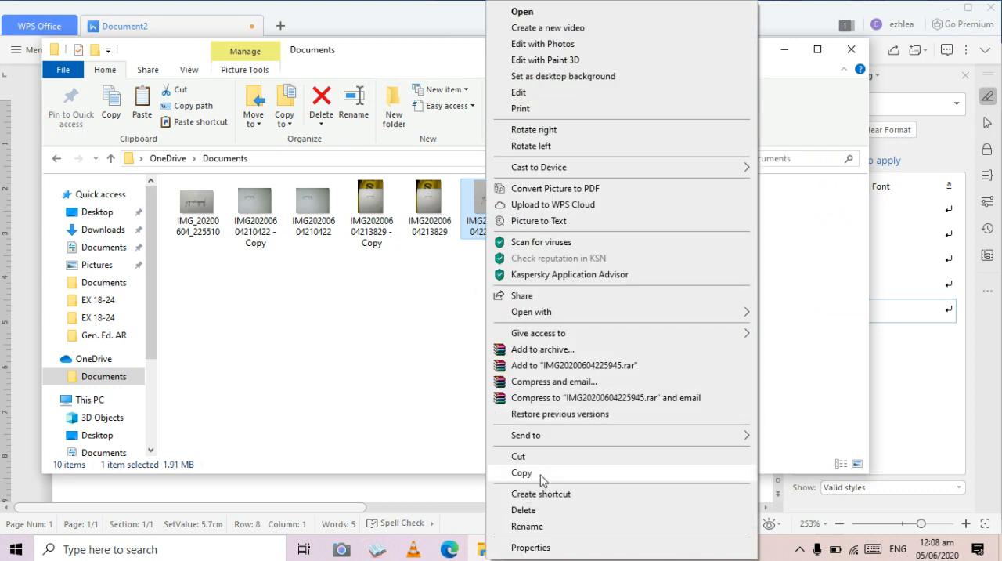
{"action": "left_click", "coordinate": [519, 472]}
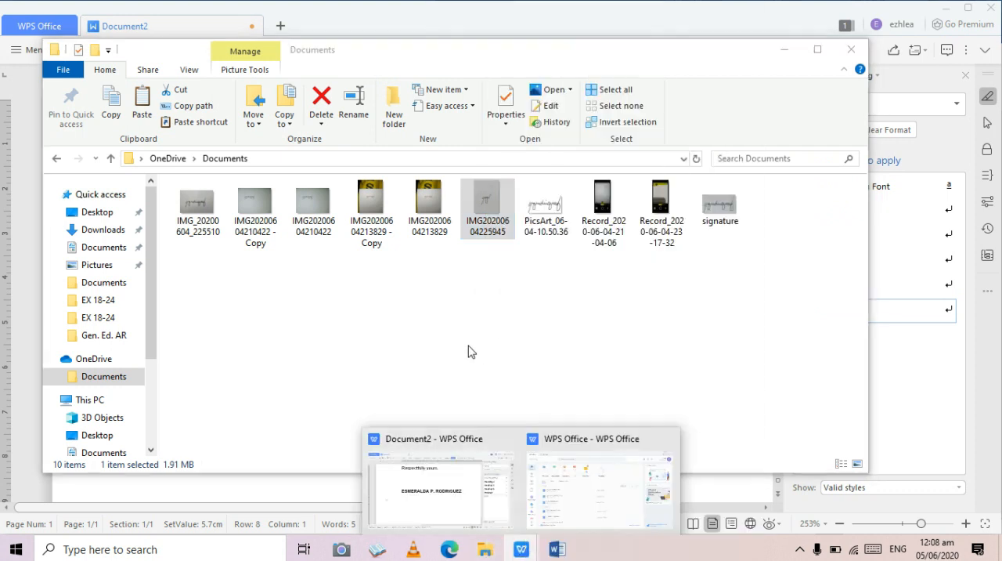
{"action": "left_click", "coordinate": [441, 496]}
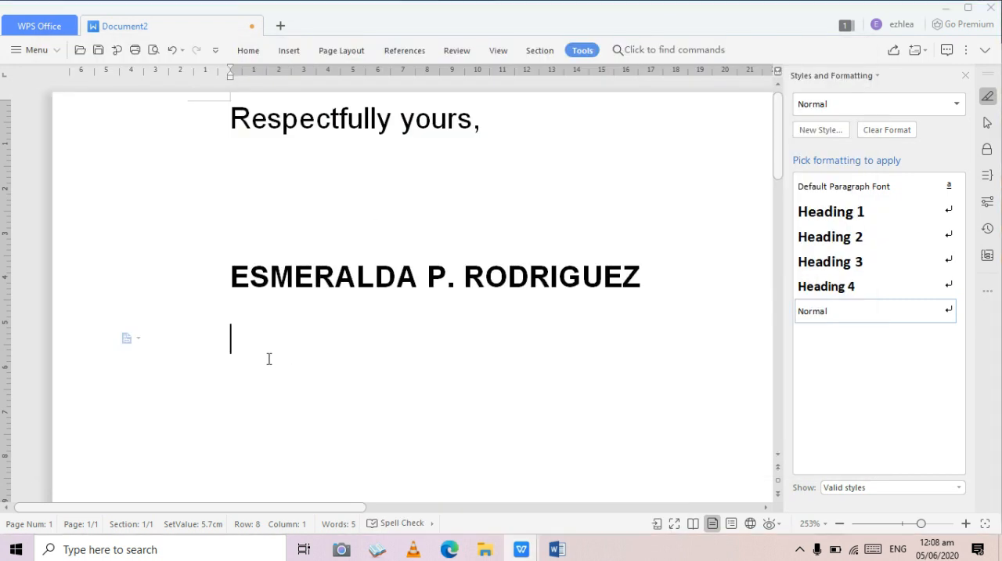
{"action": "key", "text": "ctrl+v"}
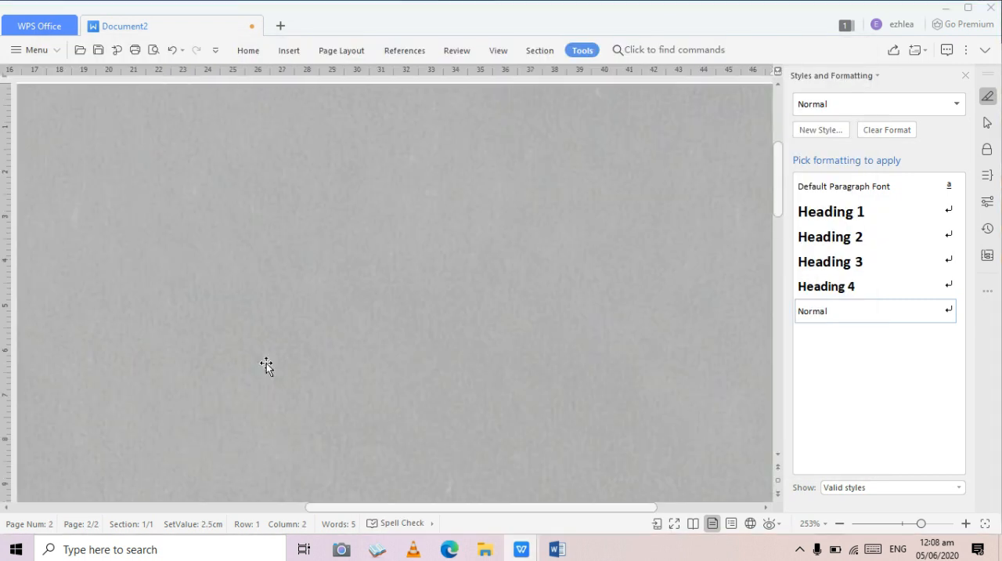
- Crop the pasted photo closely around the signature, to about 8.2 cm high and 7.3 cm wide
{"action": "scroll", "coordinate": [540, 349], "scroll_direction": "up", "scroll_amount": 5}
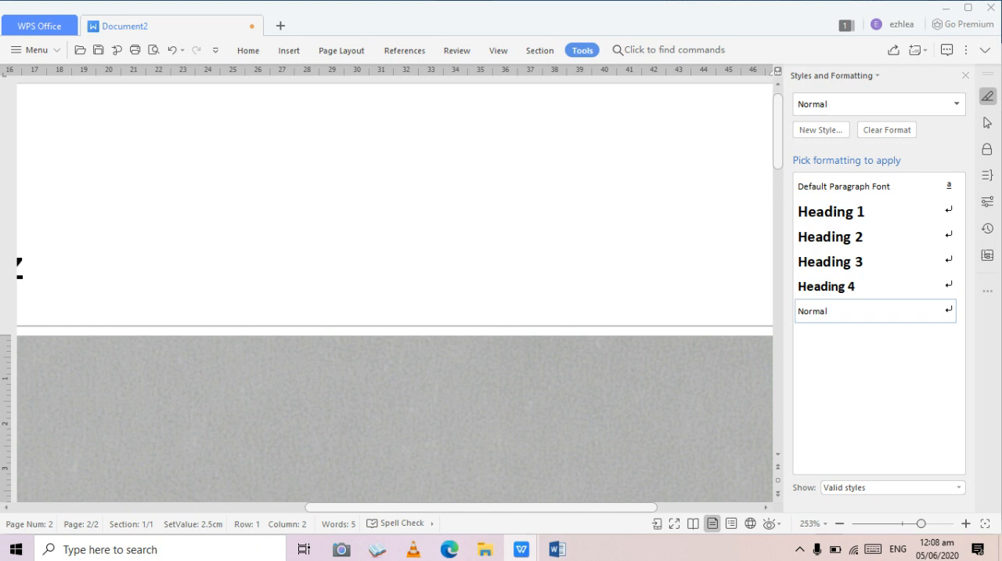
{"action": "left_click_drag", "start_coordinate": [922, 523], "coordinate": [877, 525]}
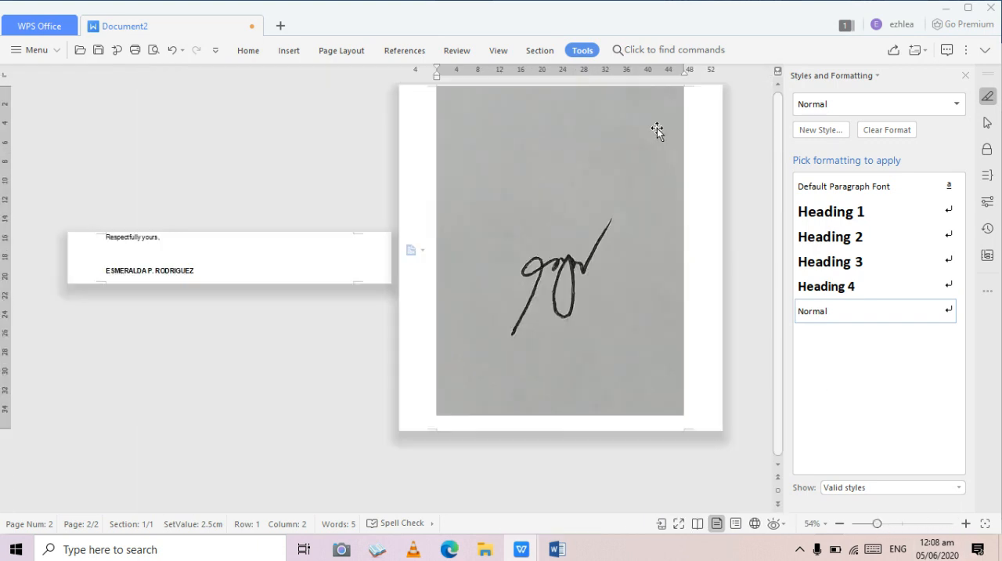
{"action": "left_click", "coordinate": [657, 130]}
{"action": "right_click", "coordinate": [657, 132]}
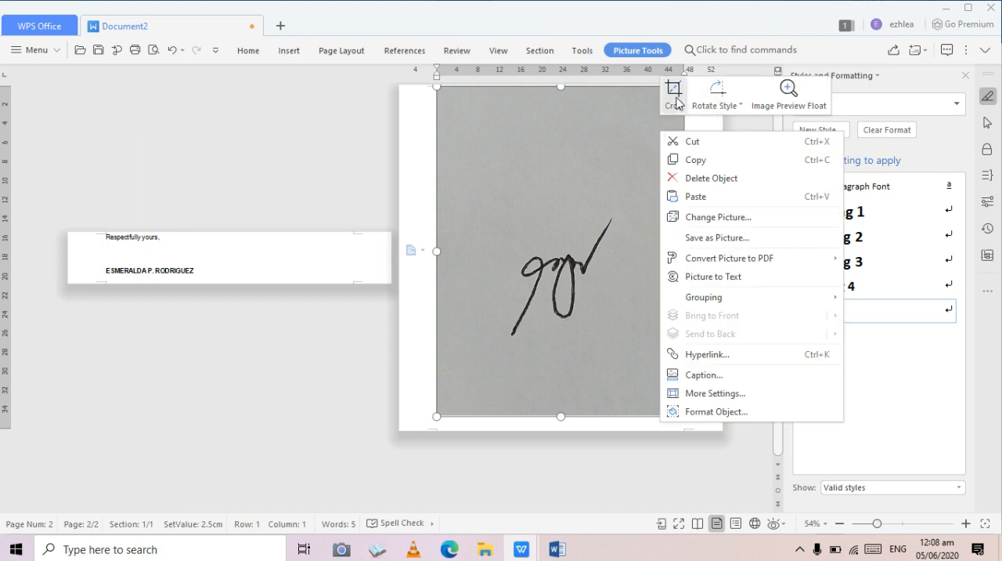
{"action": "left_click", "coordinate": [675, 98]}
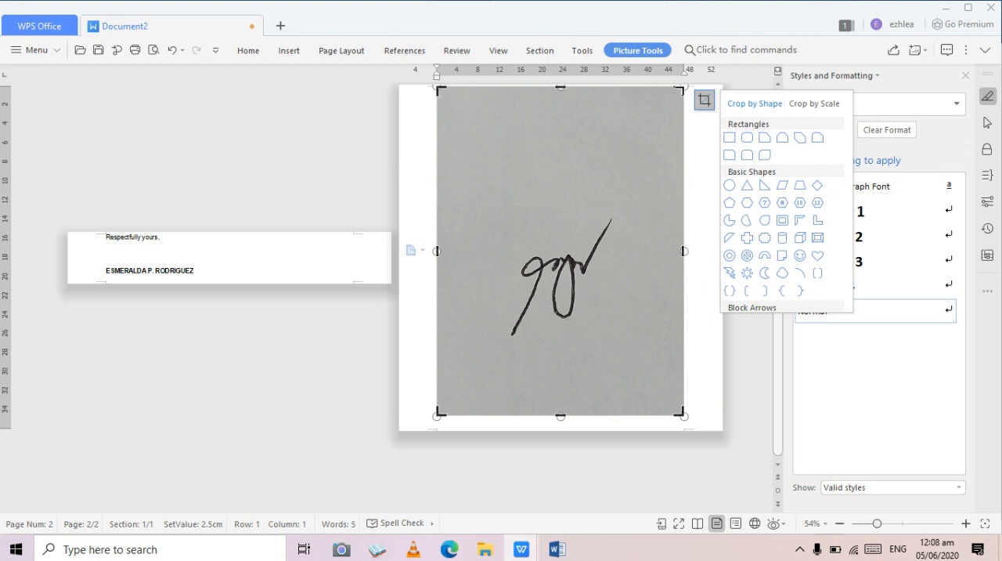
{"action": "left_click_drag", "start_coordinate": [680, 90], "coordinate": [629, 227]}
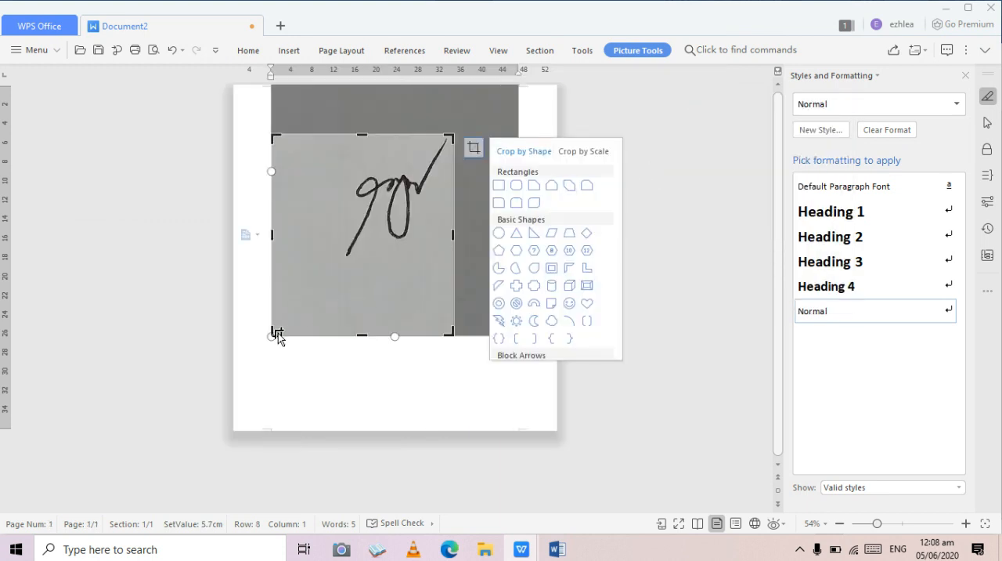
{"action": "left_click_drag", "start_coordinate": [278, 333], "coordinate": [342, 257]}
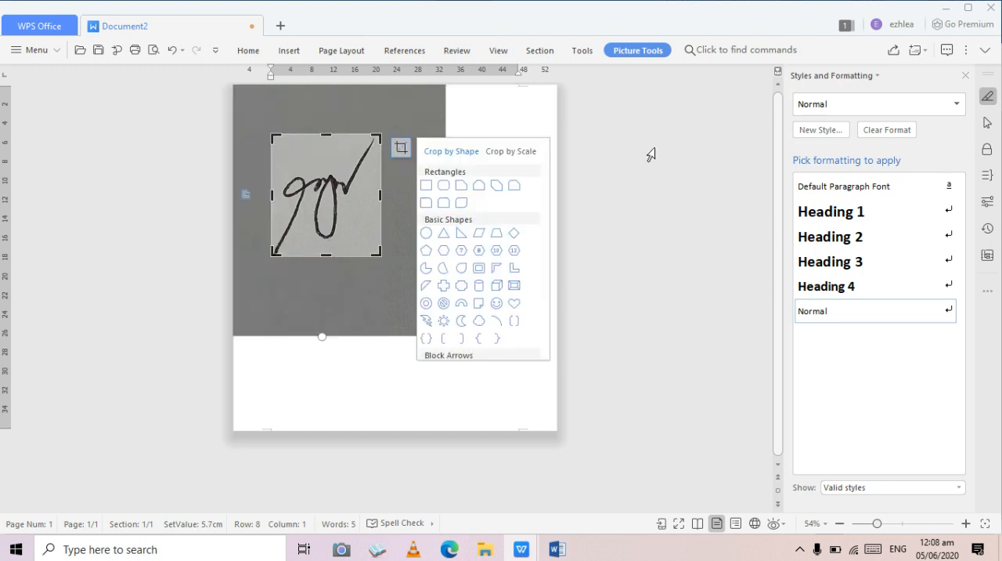
{"action": "left_click", "coordinate": [509, 111]}
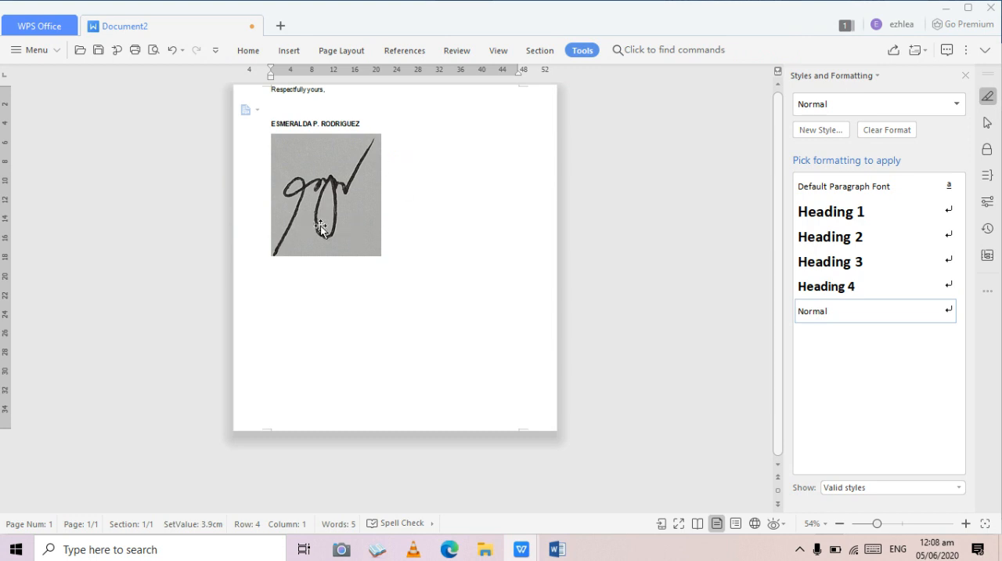
- Recolor the cropped signature picture with the Black and White color option
{"action": "left_click", "coordinate": [362, 225]}
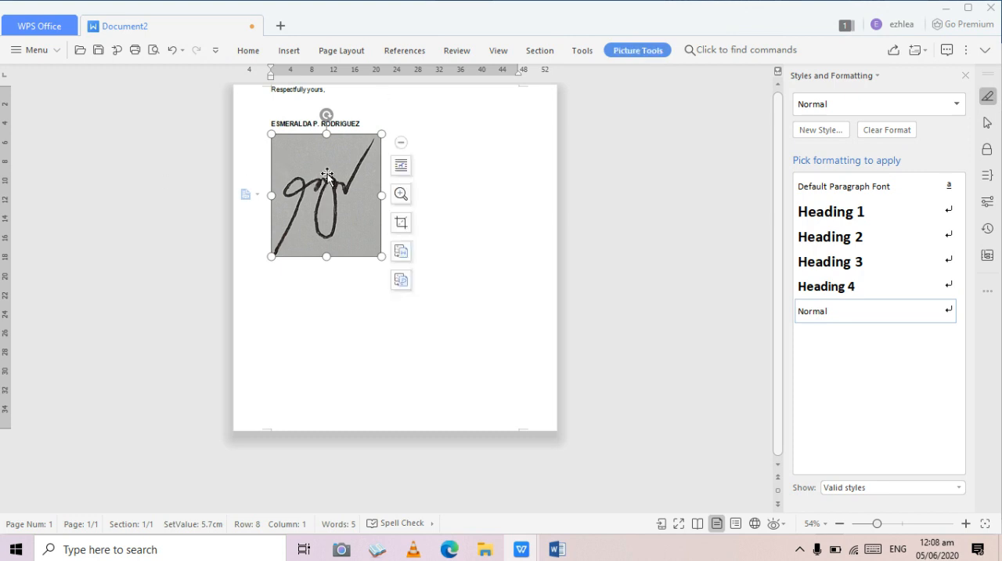
{"action": "left_click", "coordinate": [474, 210]}
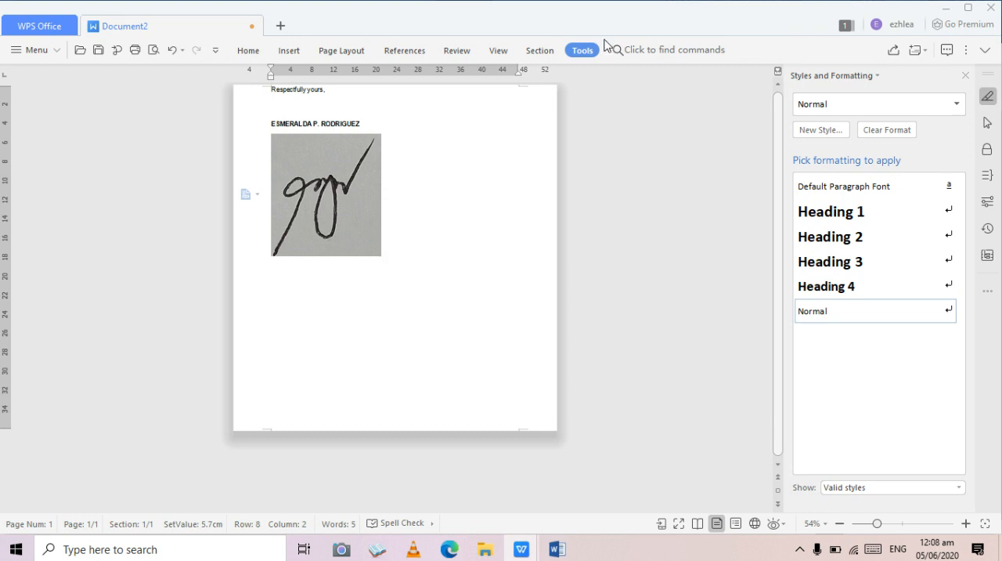
{"action": "left_click", "coordinate": [347, 219]}
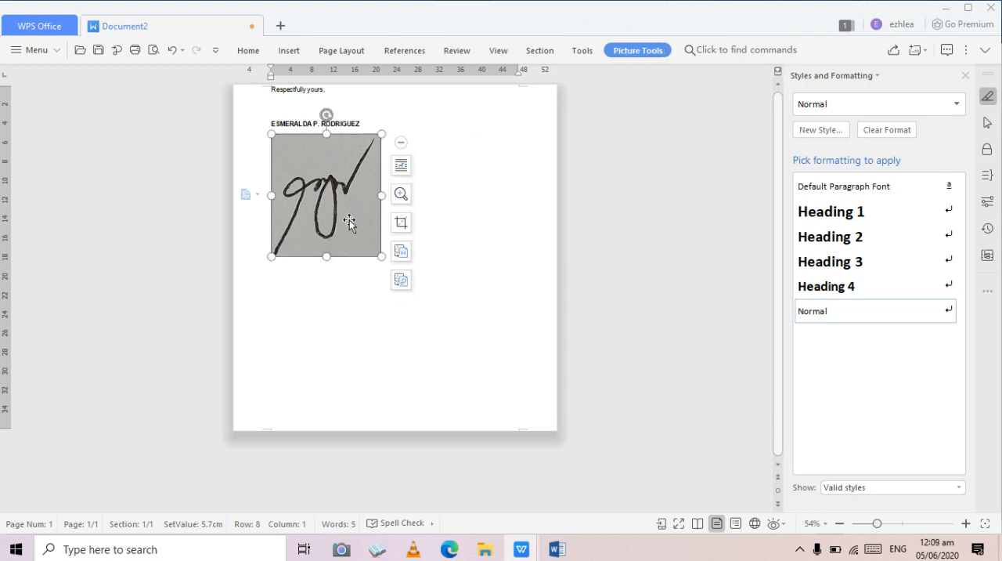
{"action": "left_click", "coordinate": [639, 50]}
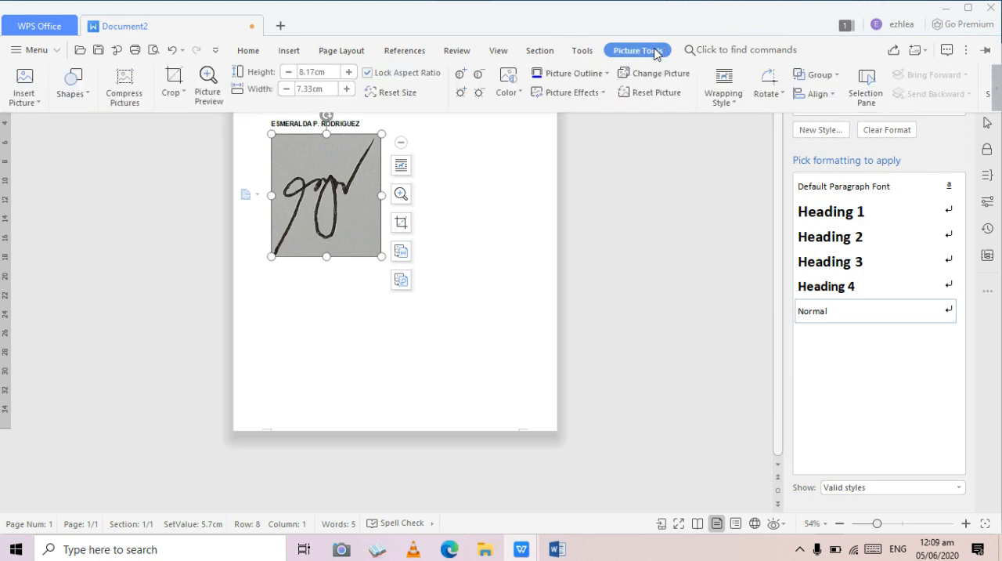
{"action": "left_click", "coordinate": [520, 94]}
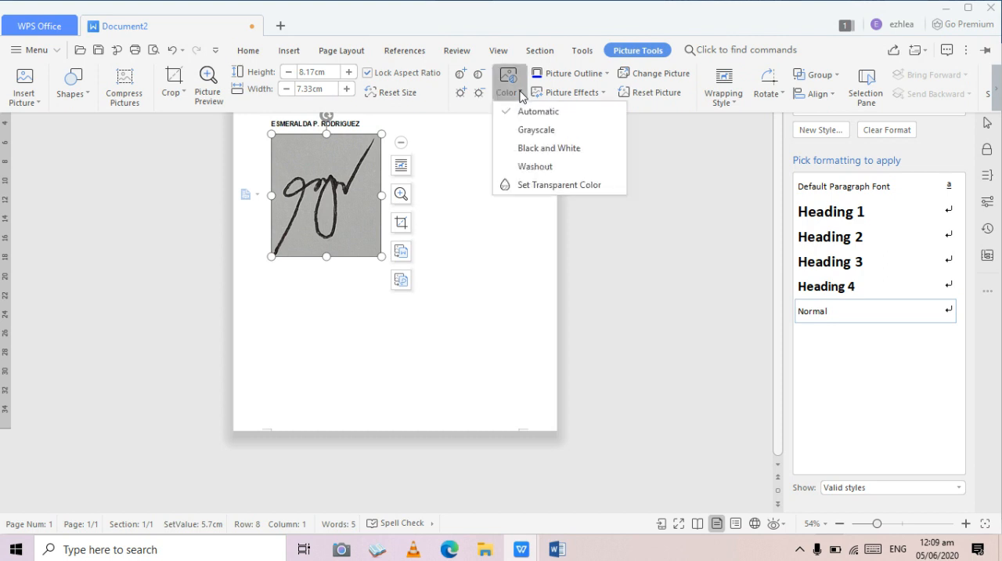
{"action": "left_click", "coordinate": [529, 150]}
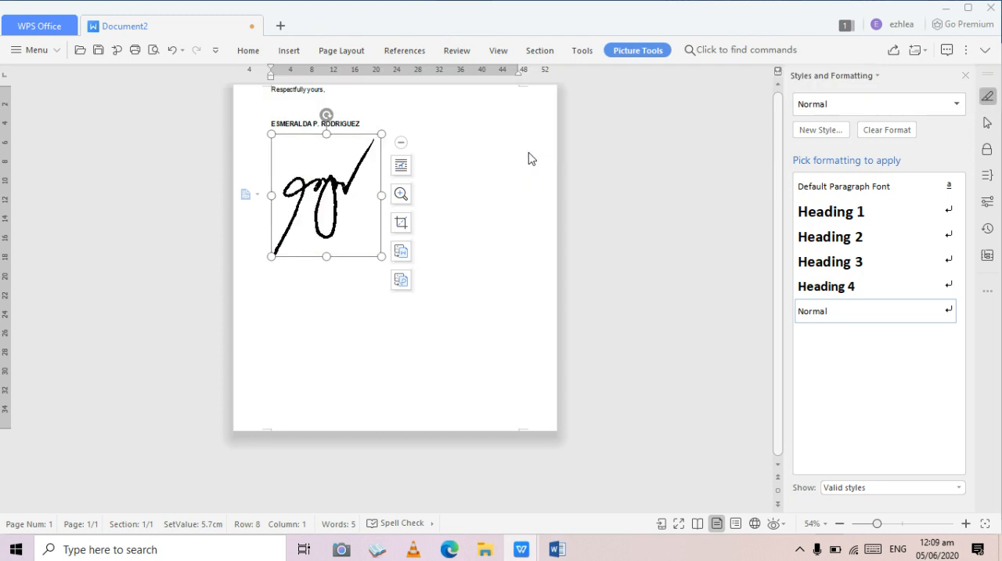
{"action": "left_click", "coordinate": [529, 159]}
- Shrink the signature picture proportionally to about 1.7 cm high and 1.5 cm wide
{"action": "left_click", "coordinate": [352, 195]}
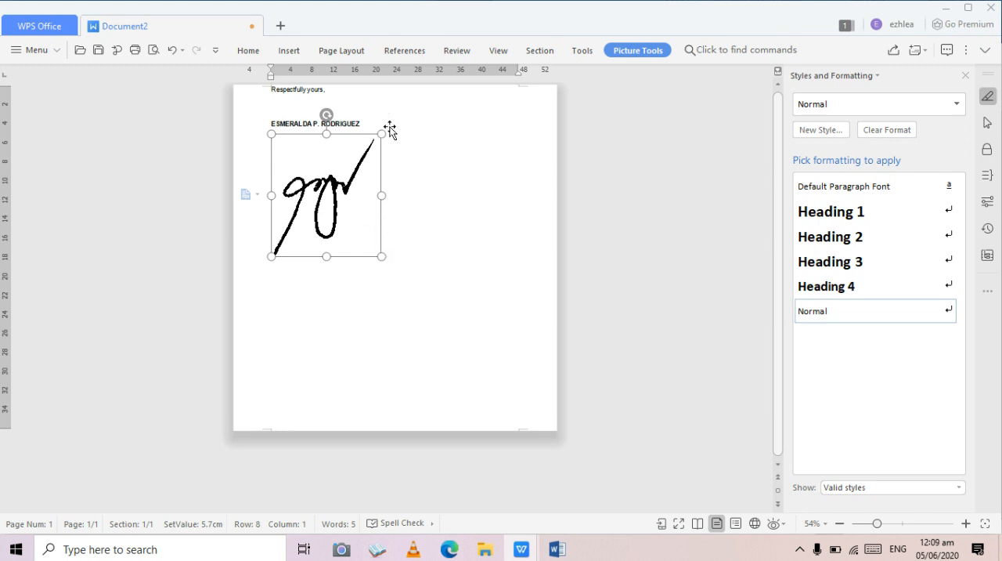
{"action": "left_click_drag", "start_coordinate": [382, 134], "coordinate": [381, 128]}
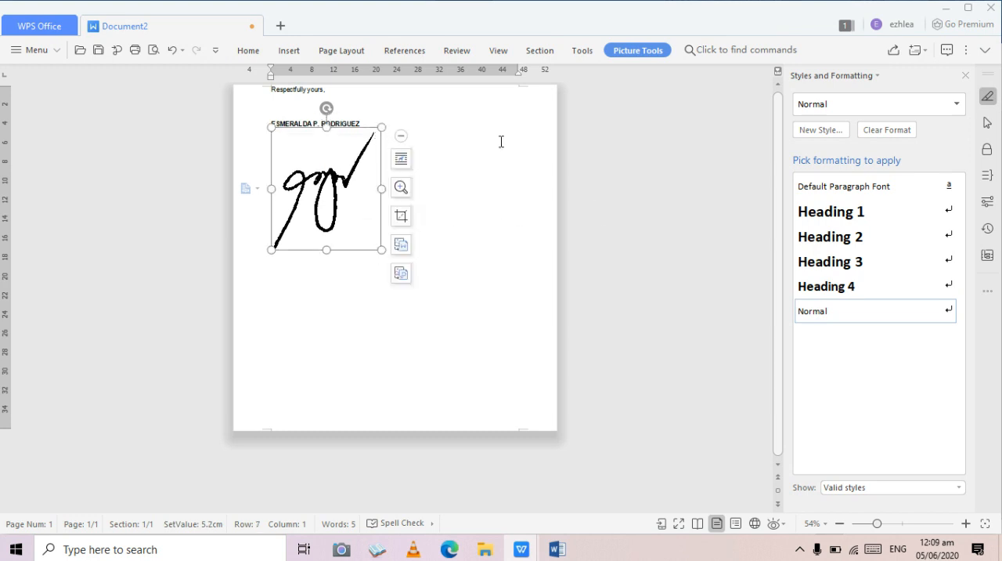
{"action": "left_click", "coordinate": [476, 189]}
{"action": "left_click", "coordinate": [357, 146]}
{"action": "mouse_move", "coordinate": [382, 123]}
{"action": "left_mouse_down"}
{"action": "mouse_move", "coordinate": [356, 195]}
{"action": "mouse_move", "coordinate": [327, 186]}
{"action": "left_mouse_up"}
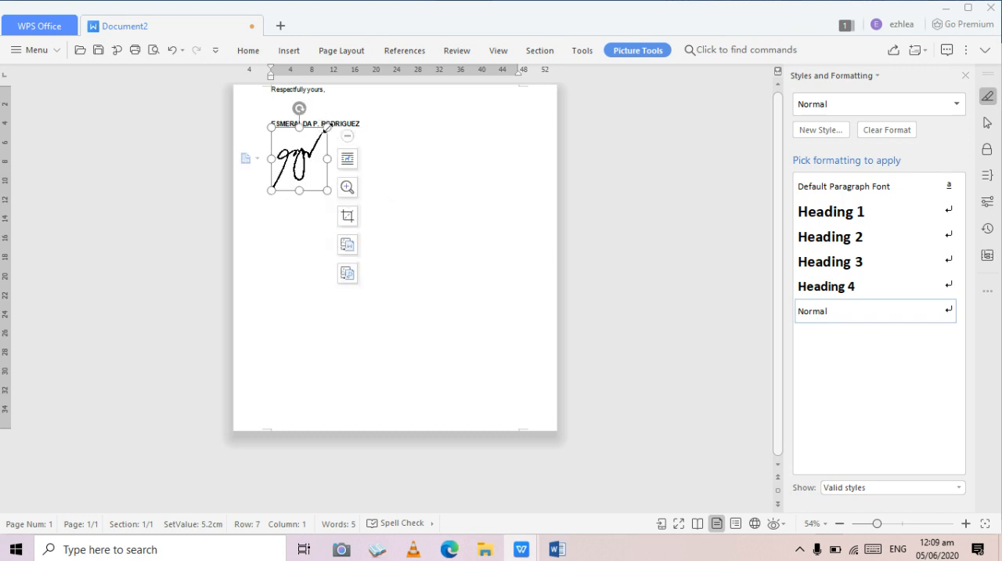
{"action": "left_click_drag", "start_coordinate": [327, 126], "coordinate": [309, 148]}
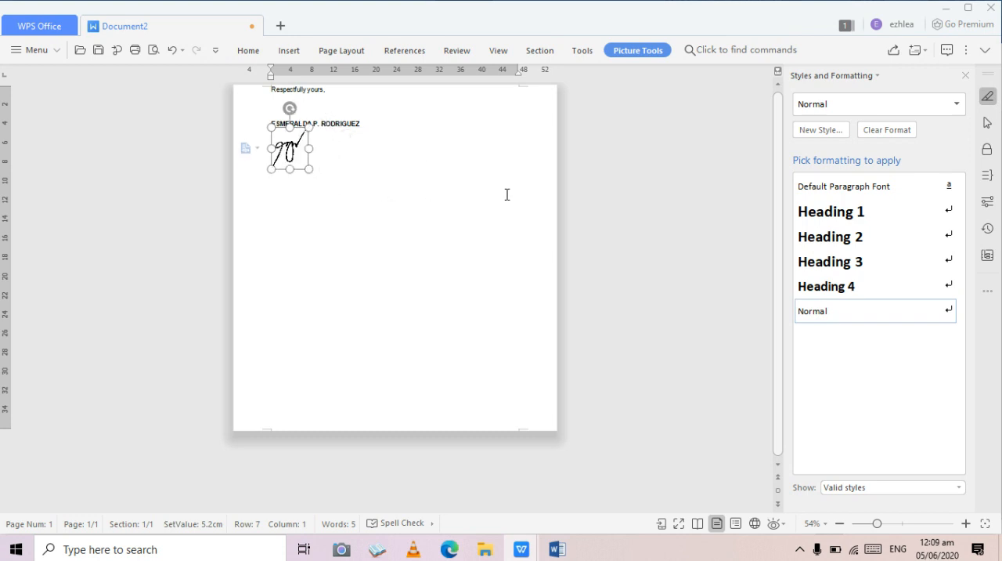
{"action": "left_click", "coordinate": [447, 157]}
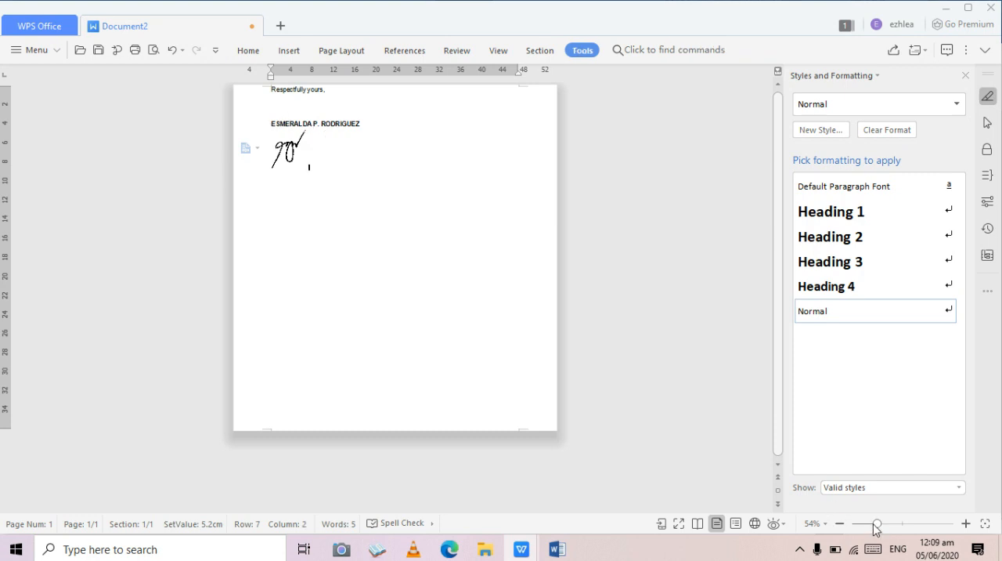
{"action": "left_click_drag", "start_coordinate": [878, 525], "coordinate": [912, 523]}
{"action": "left_click", "coordinate": [259, 286]}
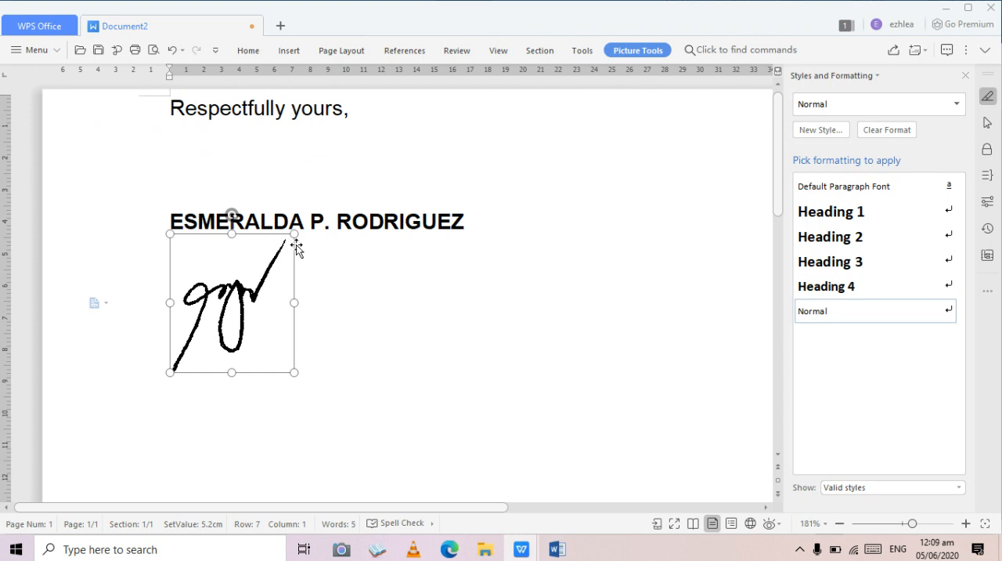
{"action": "left_click_drag", "start_coordinate": [295, 234], "coordinate": [265, 267]}
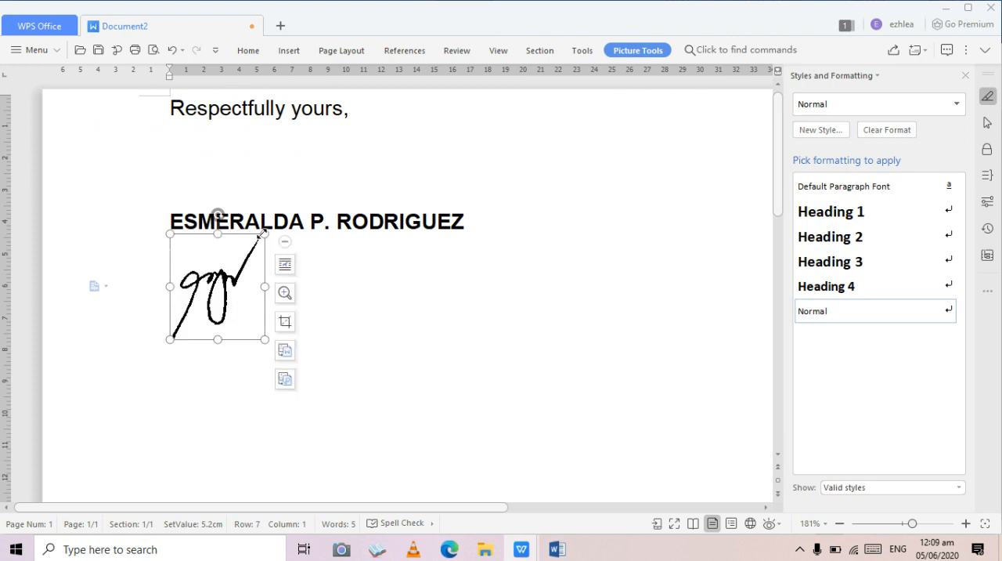
{"action": "left_click_drag", "start_coordinate": [263, 233], "coordinate": [245, 234]}
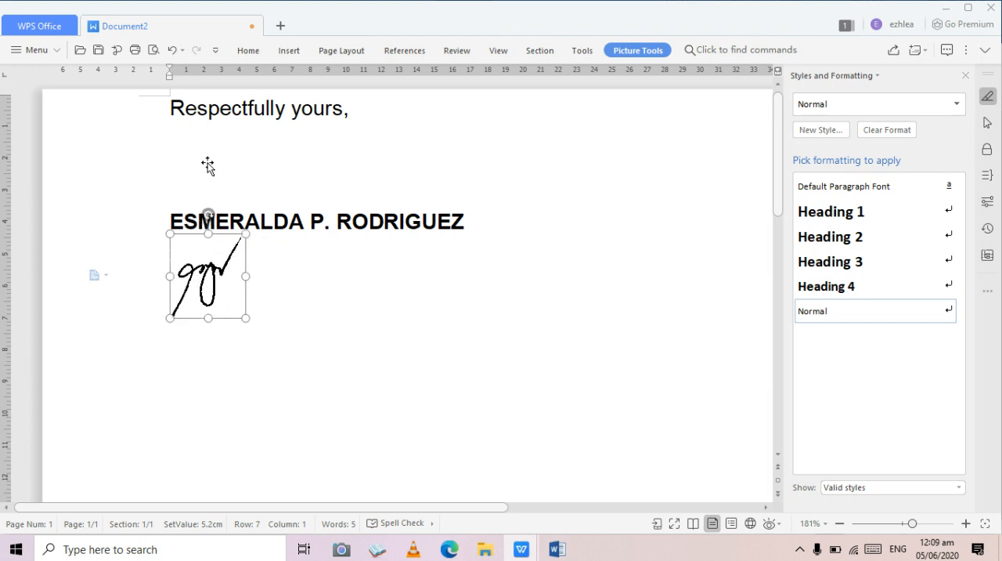
- Move the signature picture to the empty line above the printed name and set its text wrapping to In Front of Text
{"action": "mouse_move", "coordinate": [207, 259]}
{"action": "left_mouse_down"}
{"action": "mouse_move", "coordinate": [212, 162]}
{"action": "mouse_move", "coordinate": [208, 179]}
{"action": "left_mouse_up"}
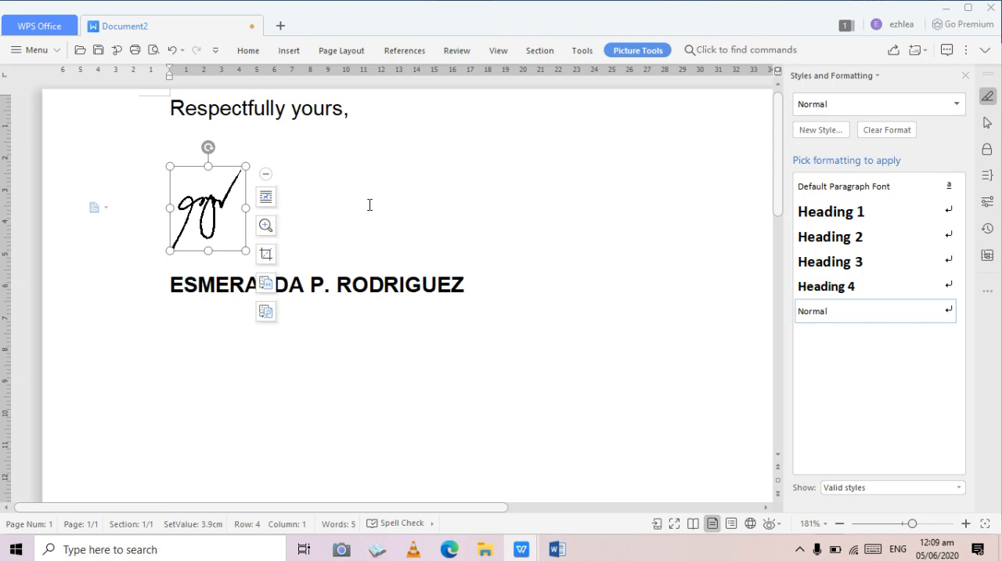
{"action": "left_click", "coordinate": [362, 210]}
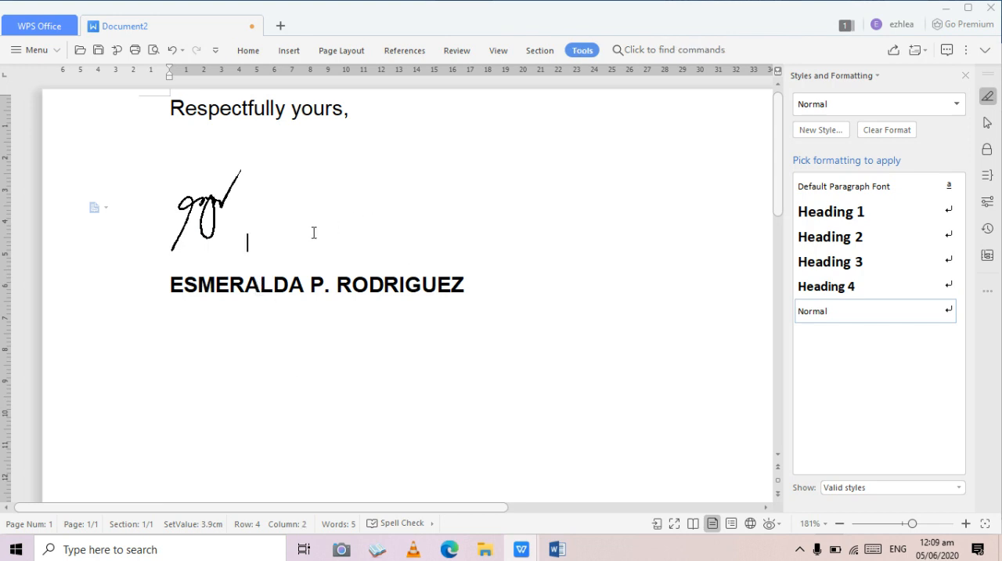
{"action": "left_click", "coordinate": [203, 232]}
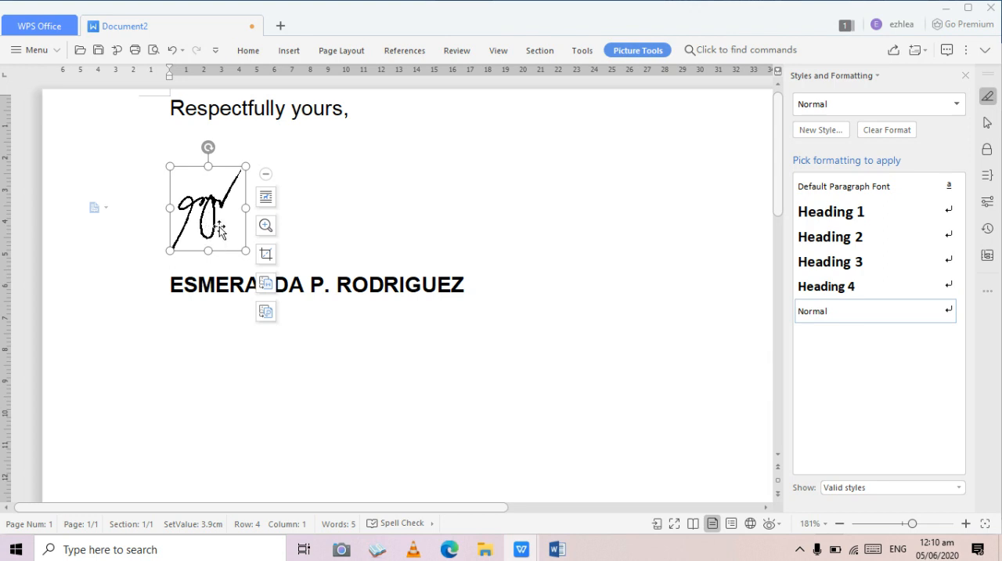
{"action": "left_click", "coordinate": [264, 200]}
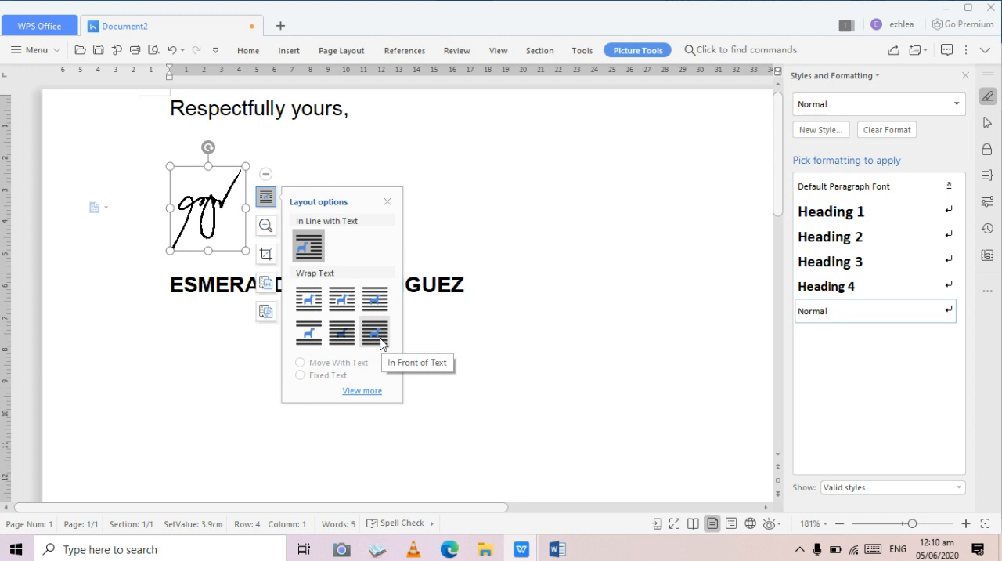
{"action": "left_click", "coordinate": [381, 339]}
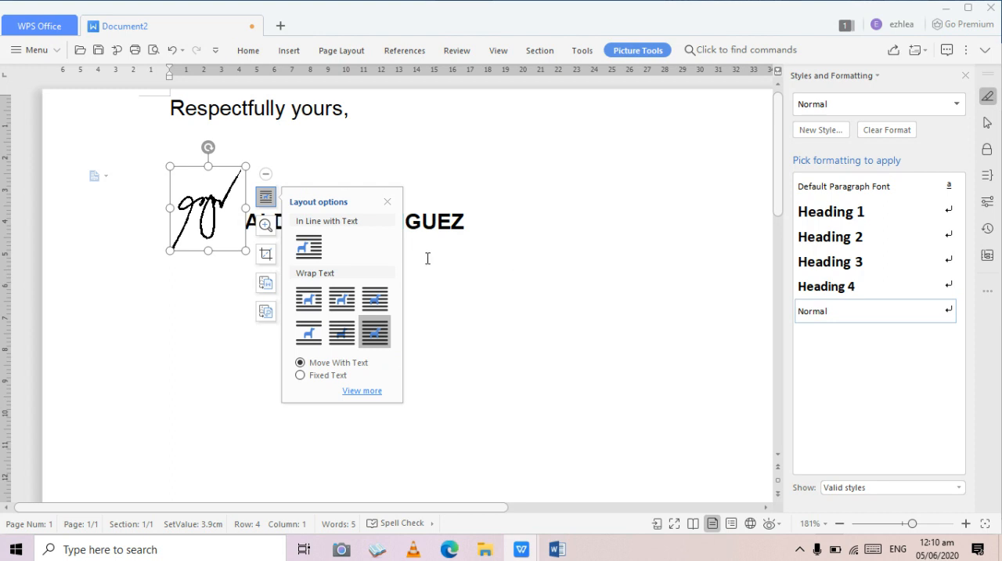
{"action": "left_click", "coordinate": [458, 326]}
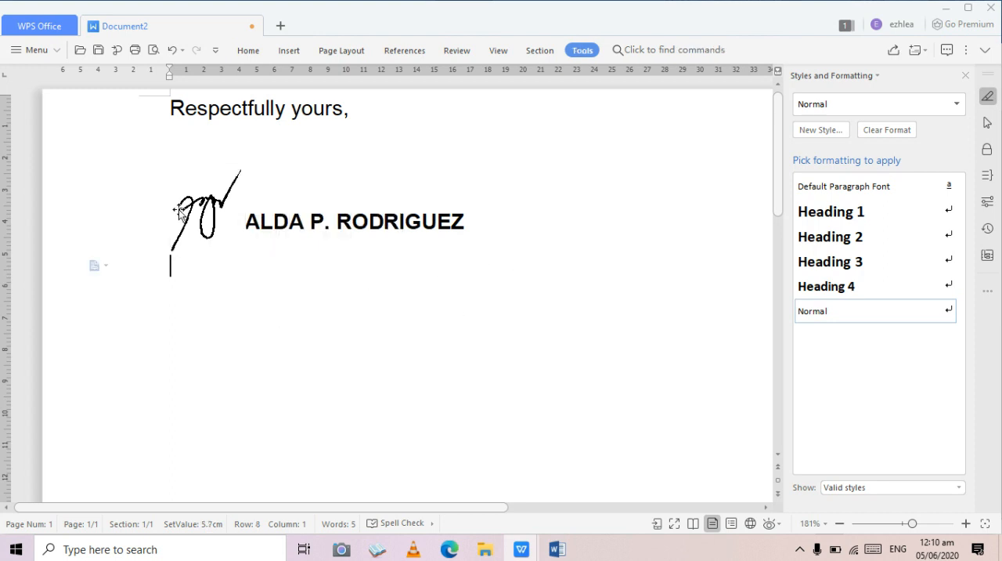
- Move the signature picture over the middle of the printed name and keep it selected
{"action": "left_click", "coordinate": [209, 218]}
{"action": "left_click_drag", "start_coordinate": [209, 218], "coordinate": [296, 208]}
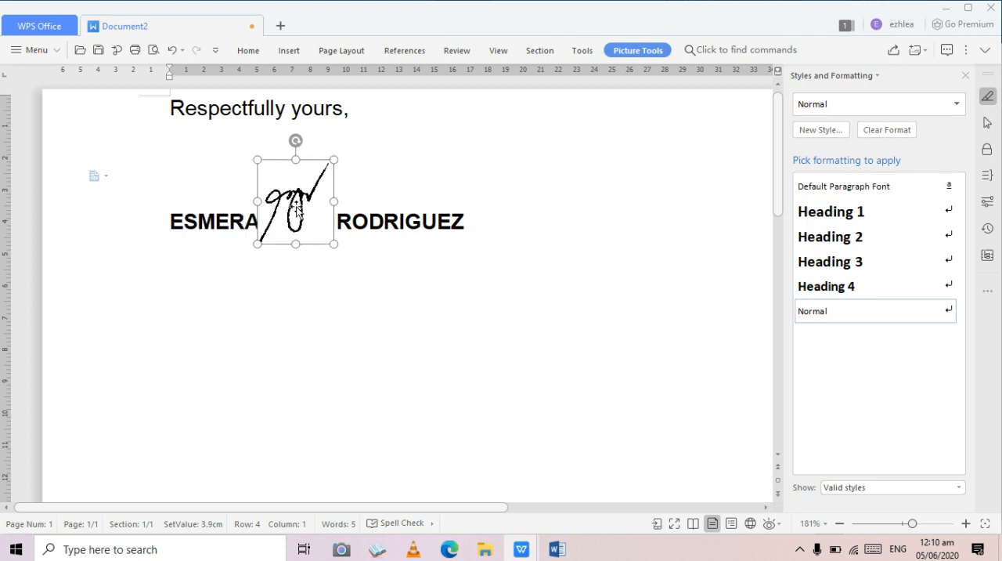
{"action": "left_click", "coordinate": [556, 248]}
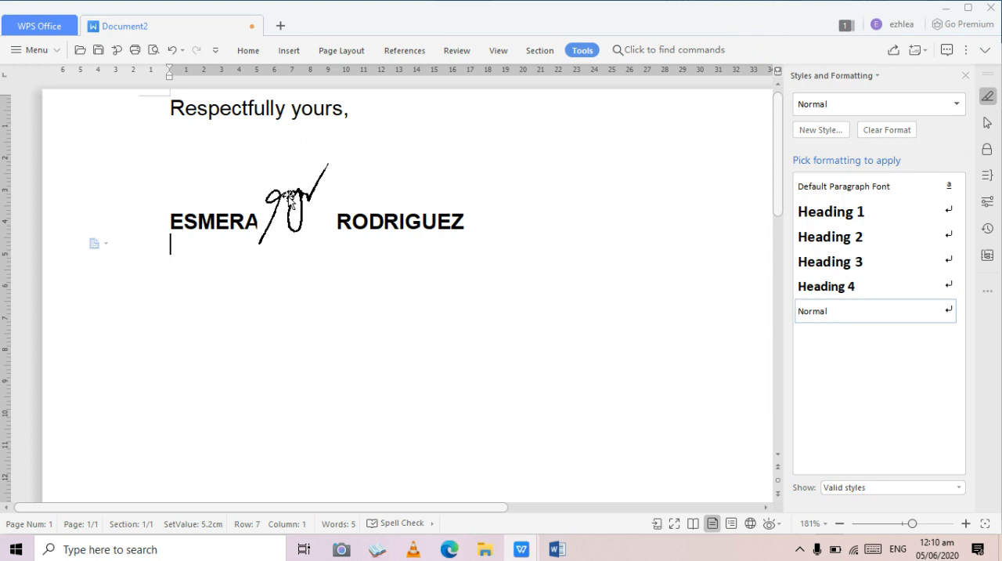
{"action": "left_click", "coordinate": [298, 204]}
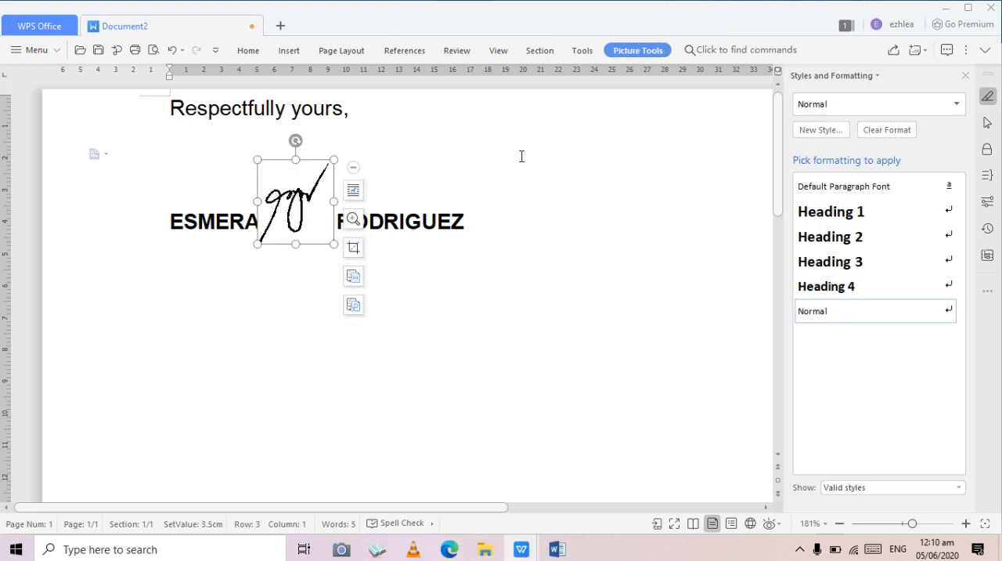
{"action": "left_click", "coordinate": [638, 50]}
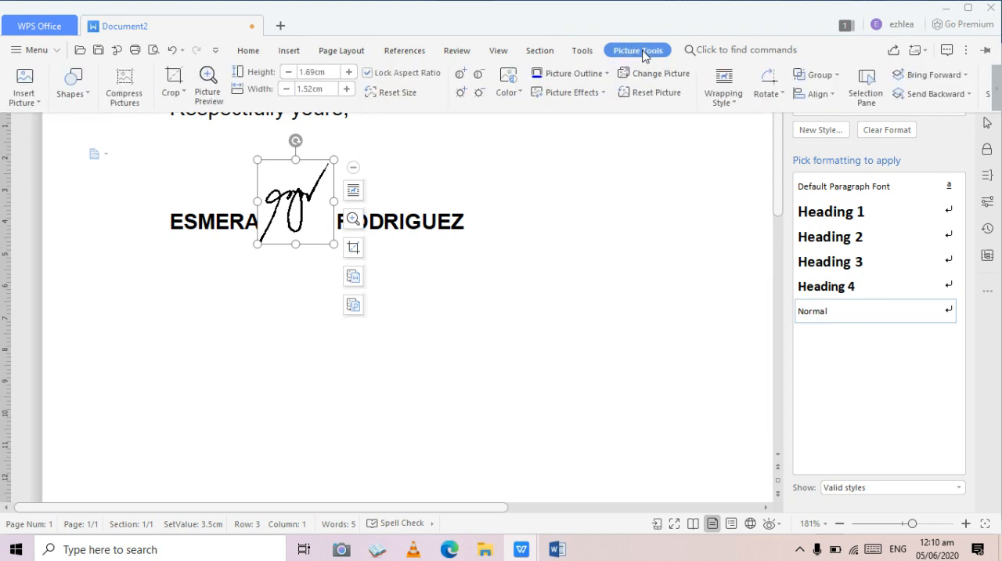
{"action": "left_click", "coordinate": [518, 91]}
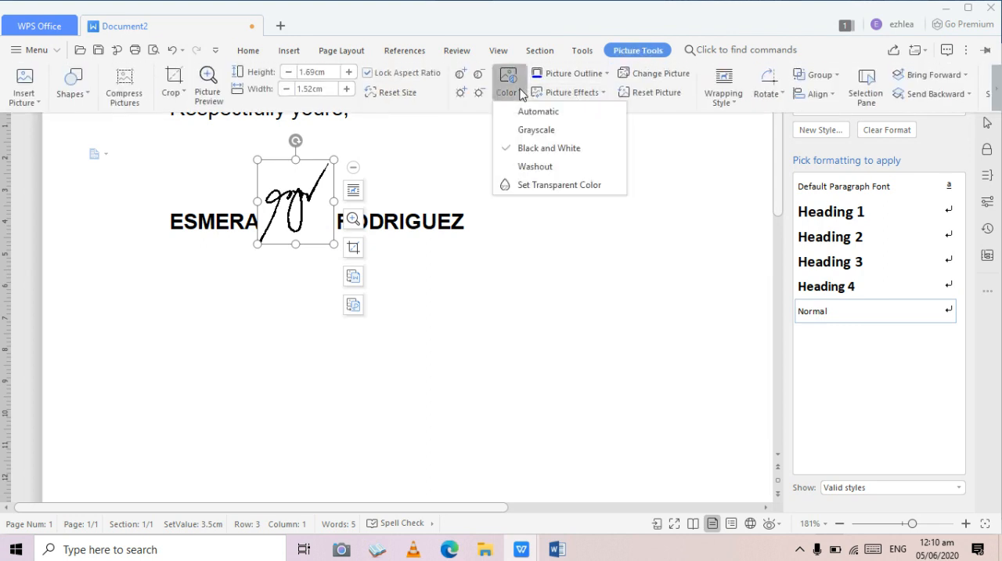
{"action": "left_click", "coordinate": [538, 190]}
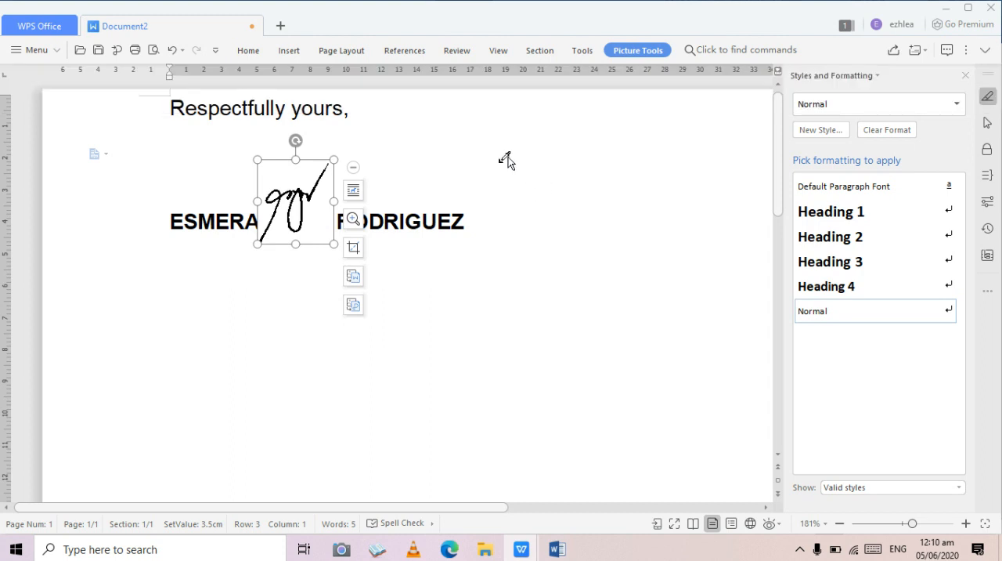
{"action": "left_click", "coordinate": [432, 138]}
- Make the signature picture's white background transparent with Set Transparent Color, then deselect the picture
{"action": "left_click", "coordinate": [623, 53]}
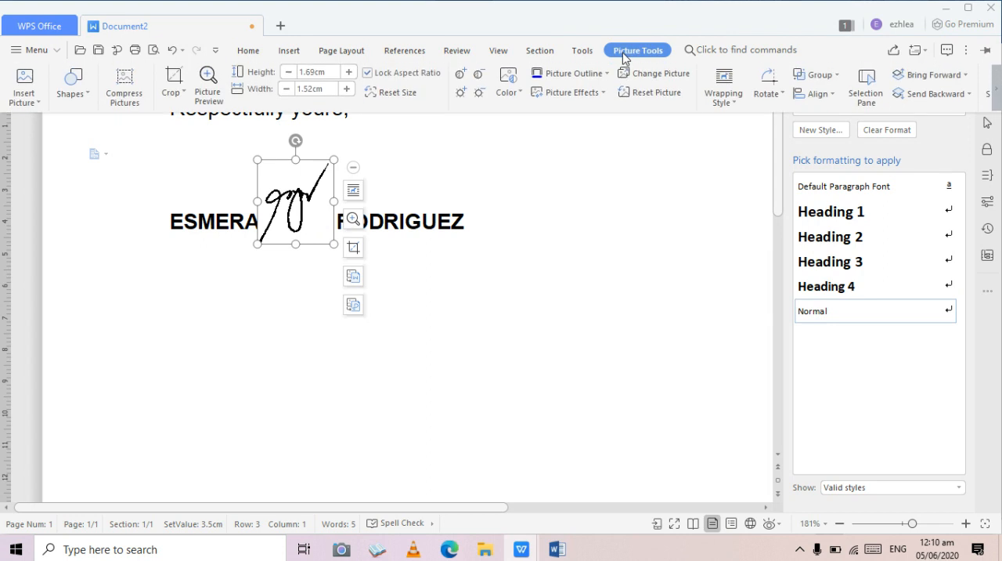
{"action": "left_click", "coordinate": [521, 94]}
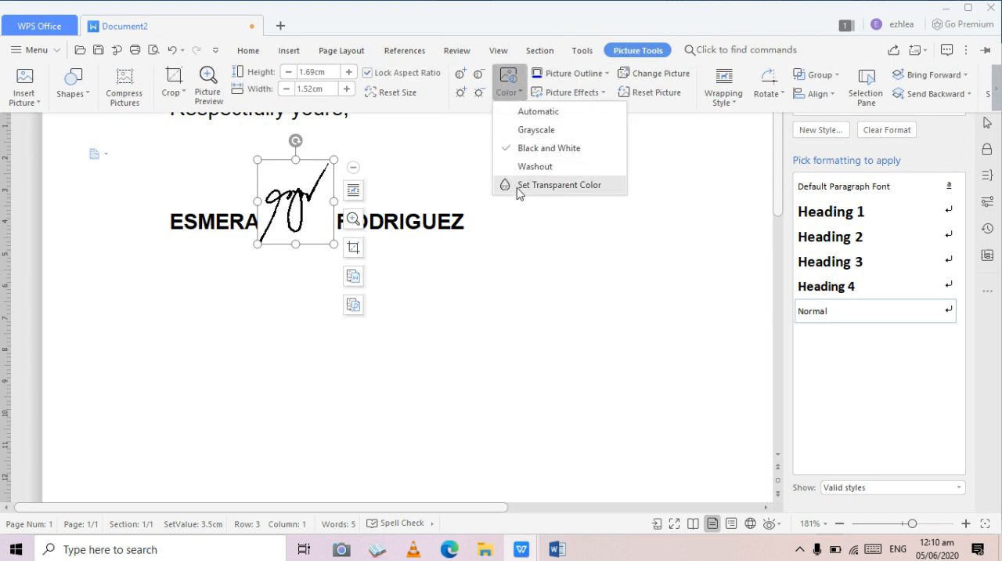
{"action": "left_click", "coordinate": [548, 185]}
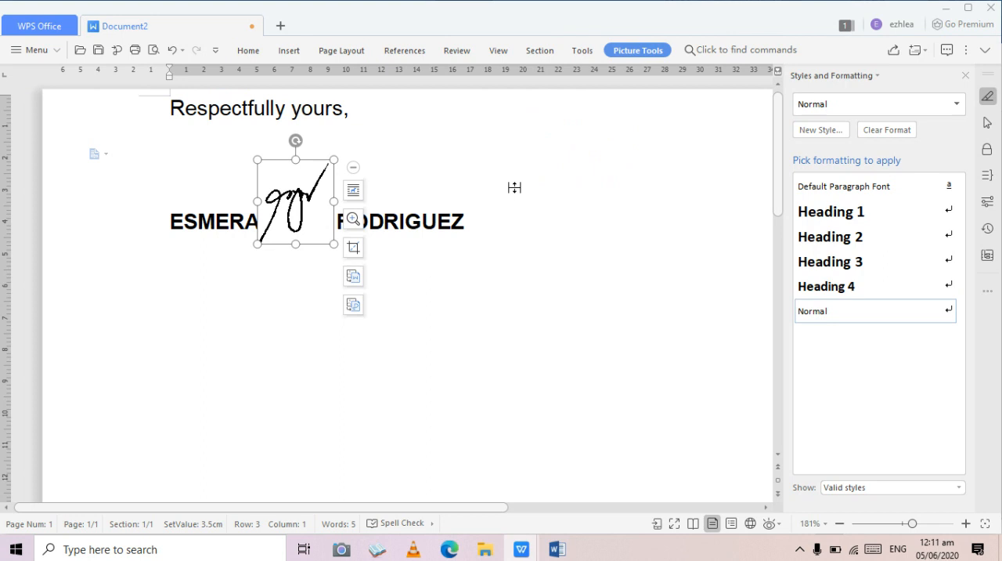
{"action": "left_click", "coordinate": [317, 205]}
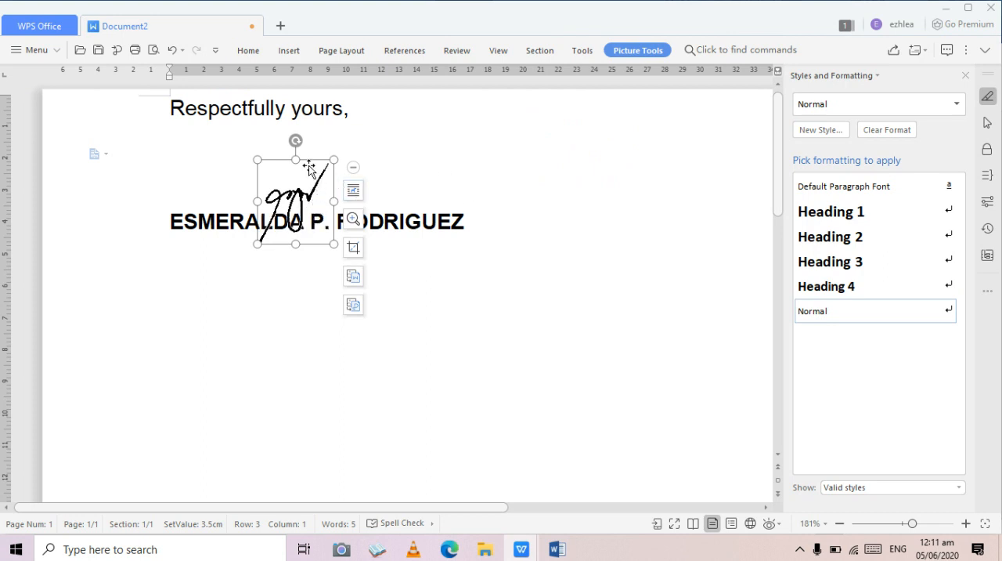
{"action": "left_click", "coordinate": [537, 171]}
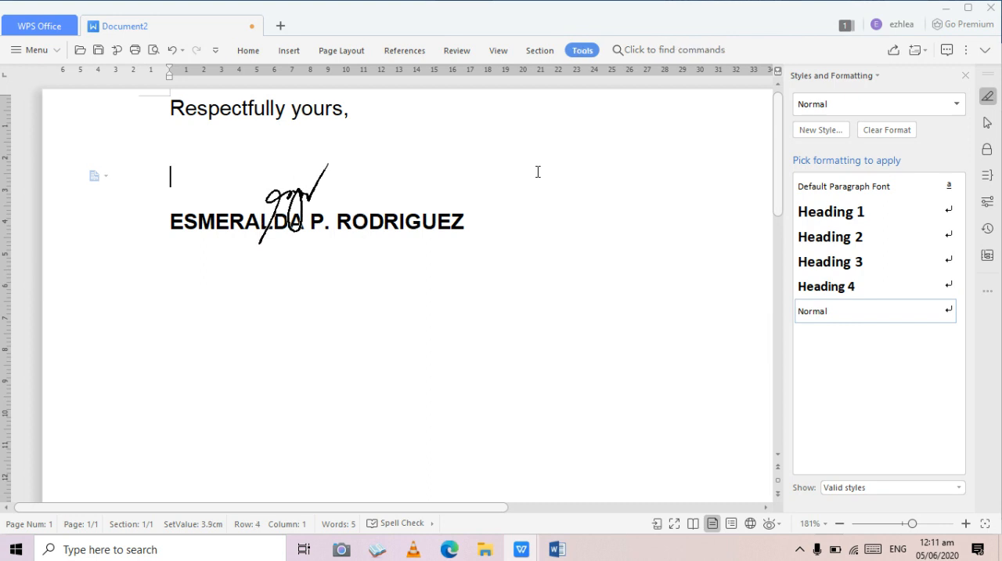